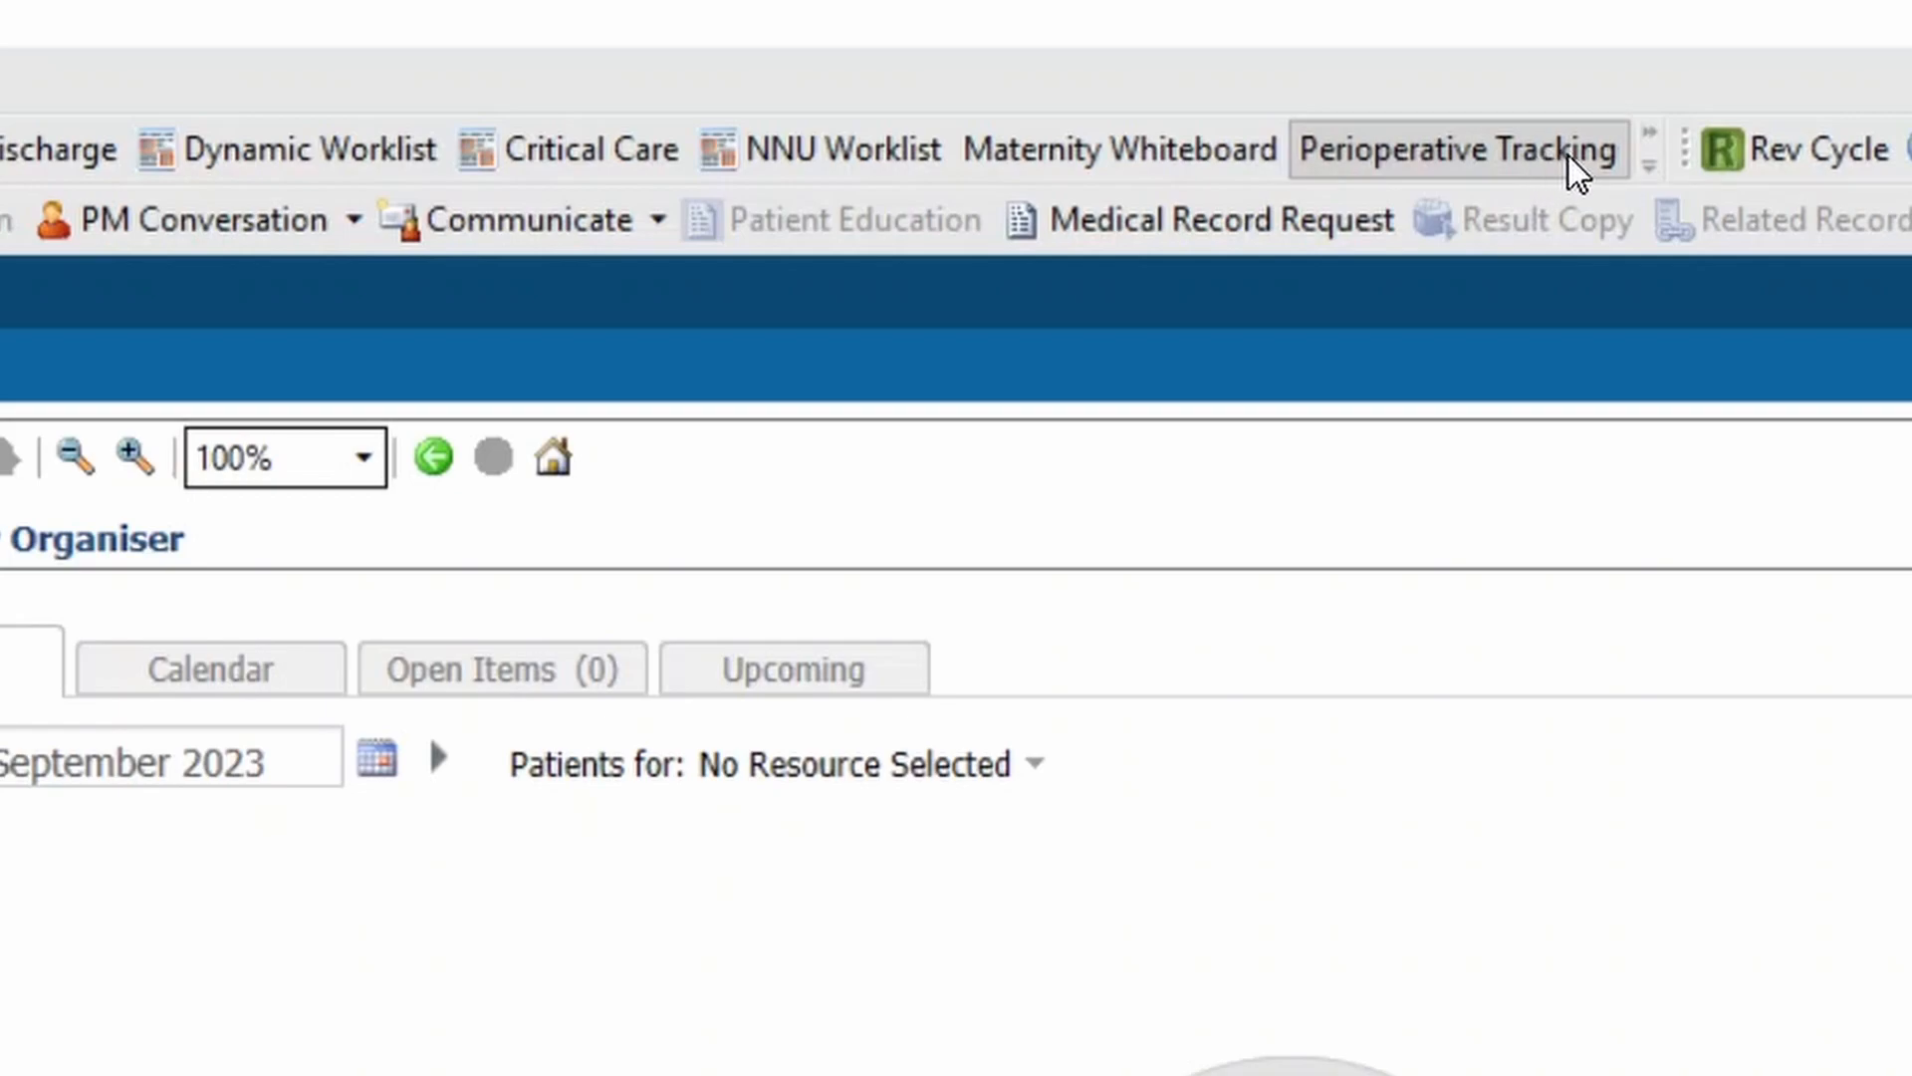
# Open the MPTL task list from the toolbar's hidden worklist shortcuts
pyautogui.click(1653, 171)
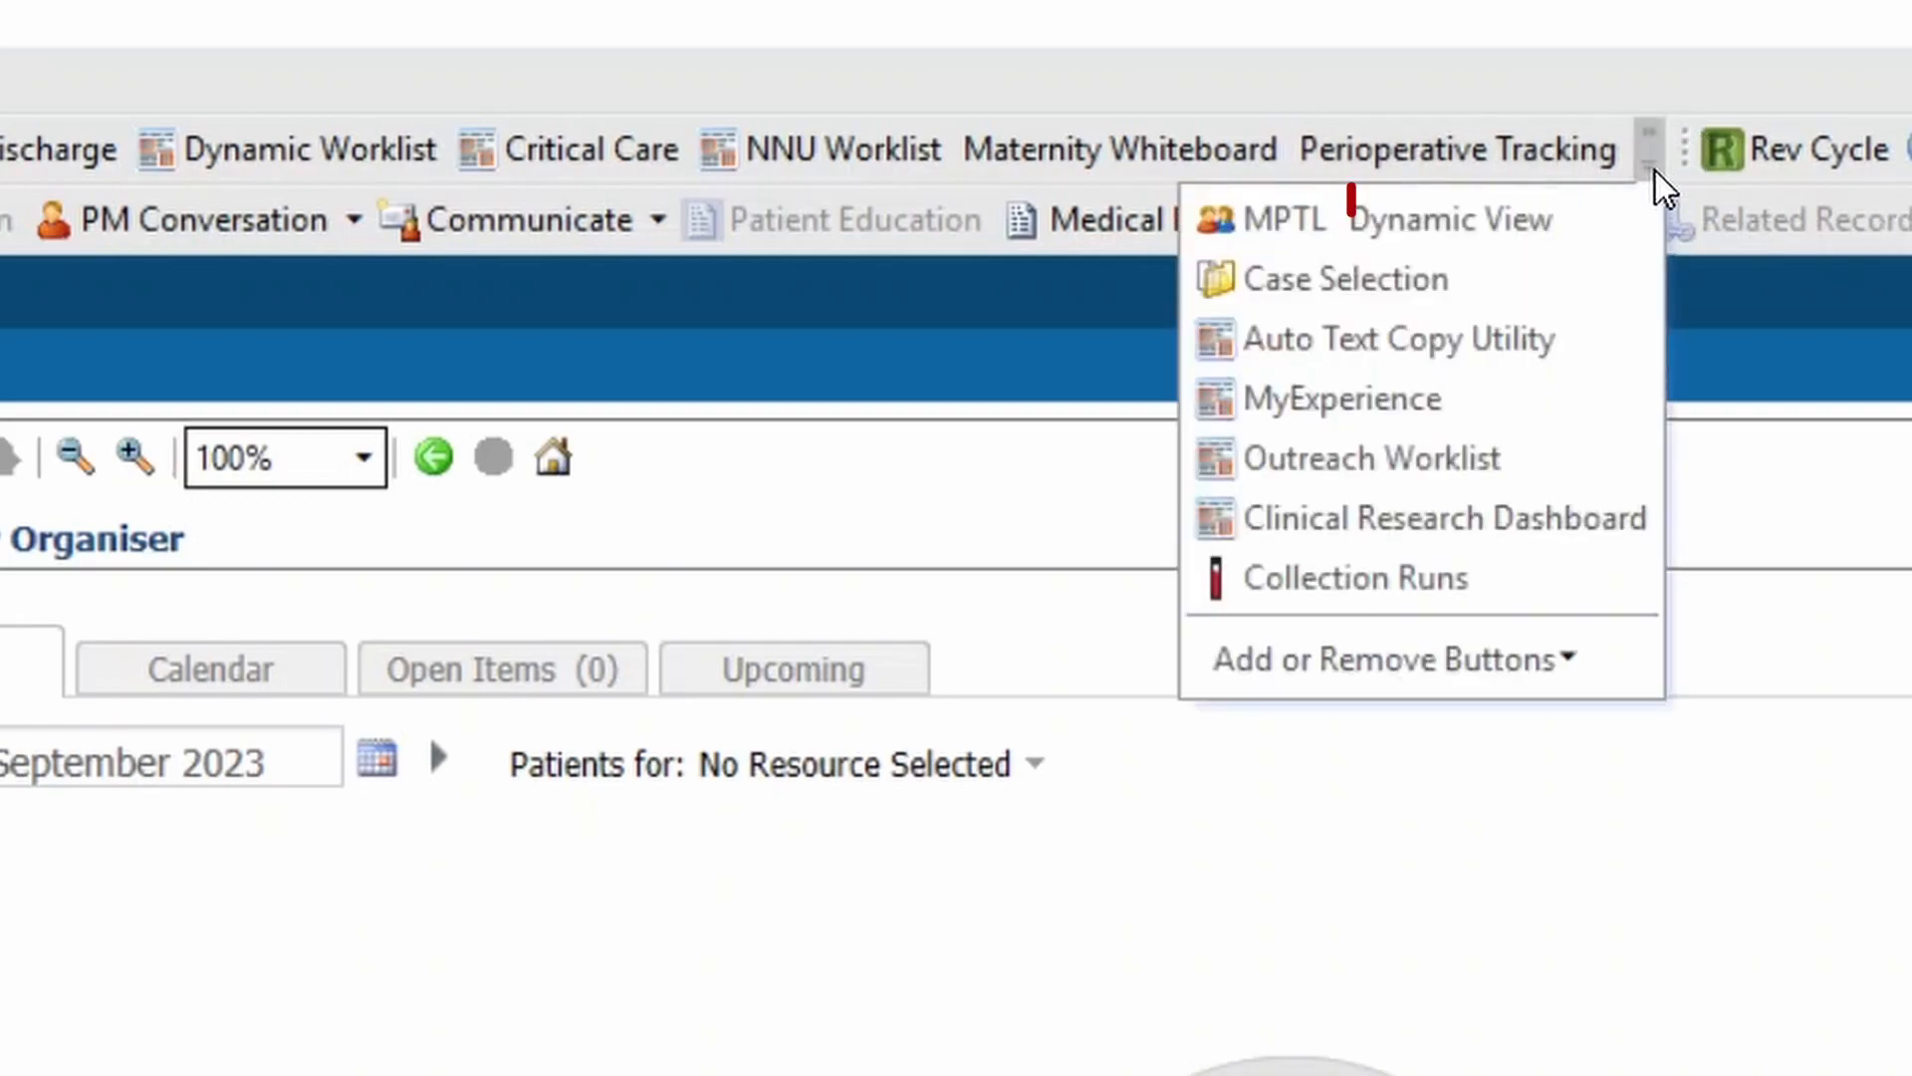
pyautogui.click(1267, 227)
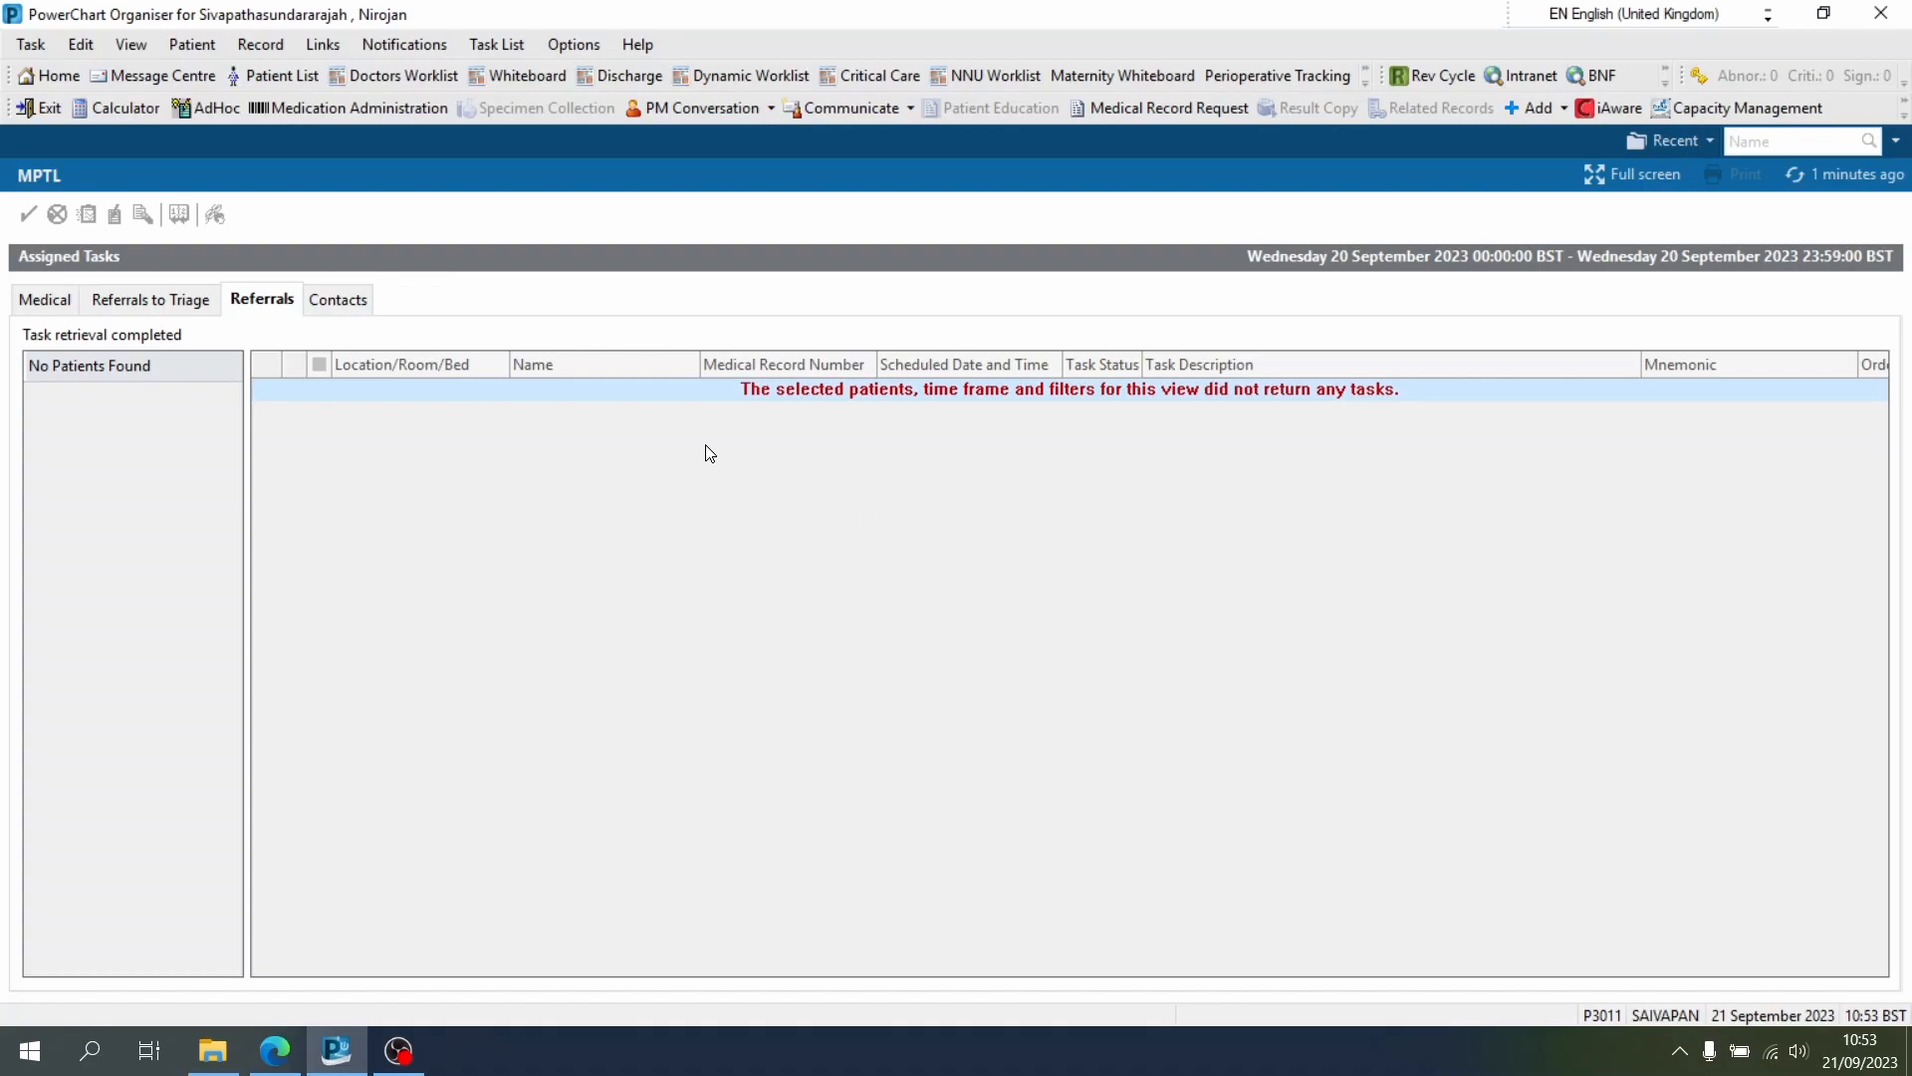
# In Task Display options, deselect all types, add only Referral to Obstetric anaesthesia, and save
pyautogui.click(589, 46)
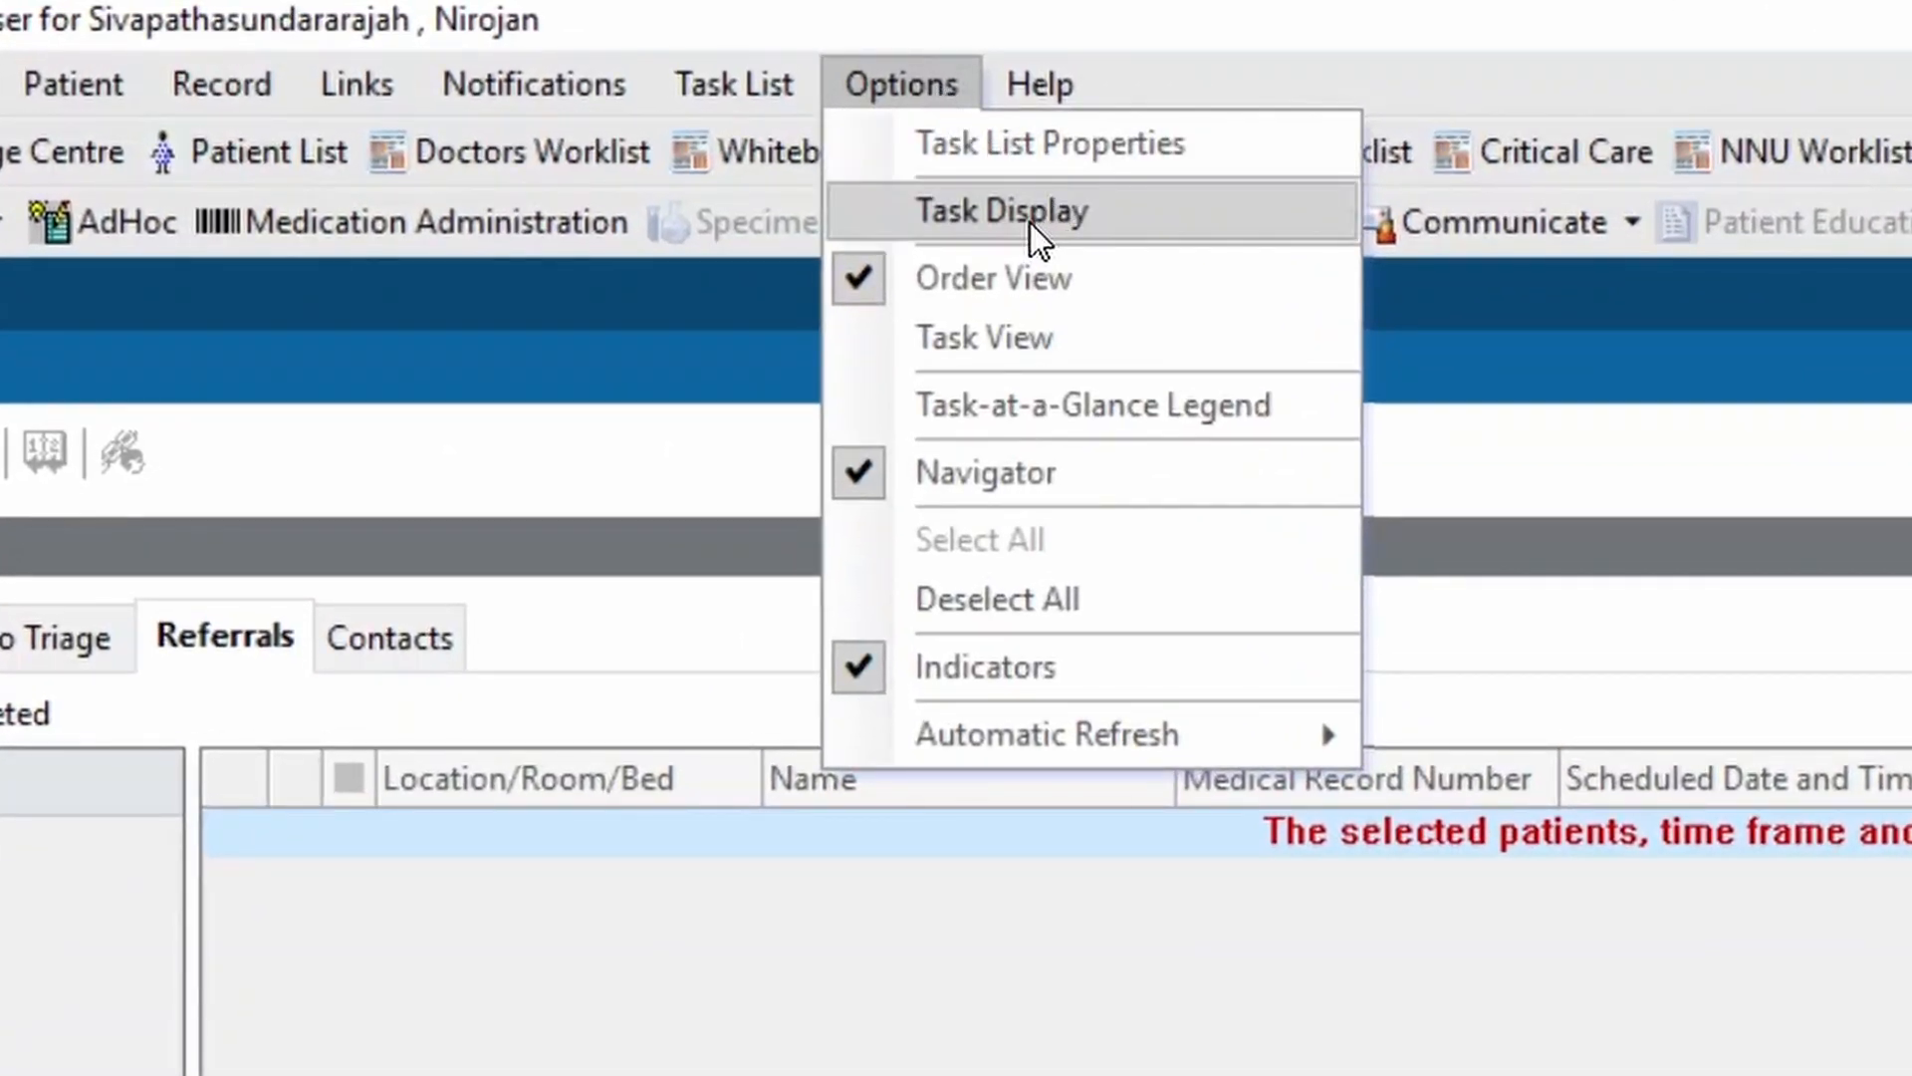
pyautogui.click(1030, 221)
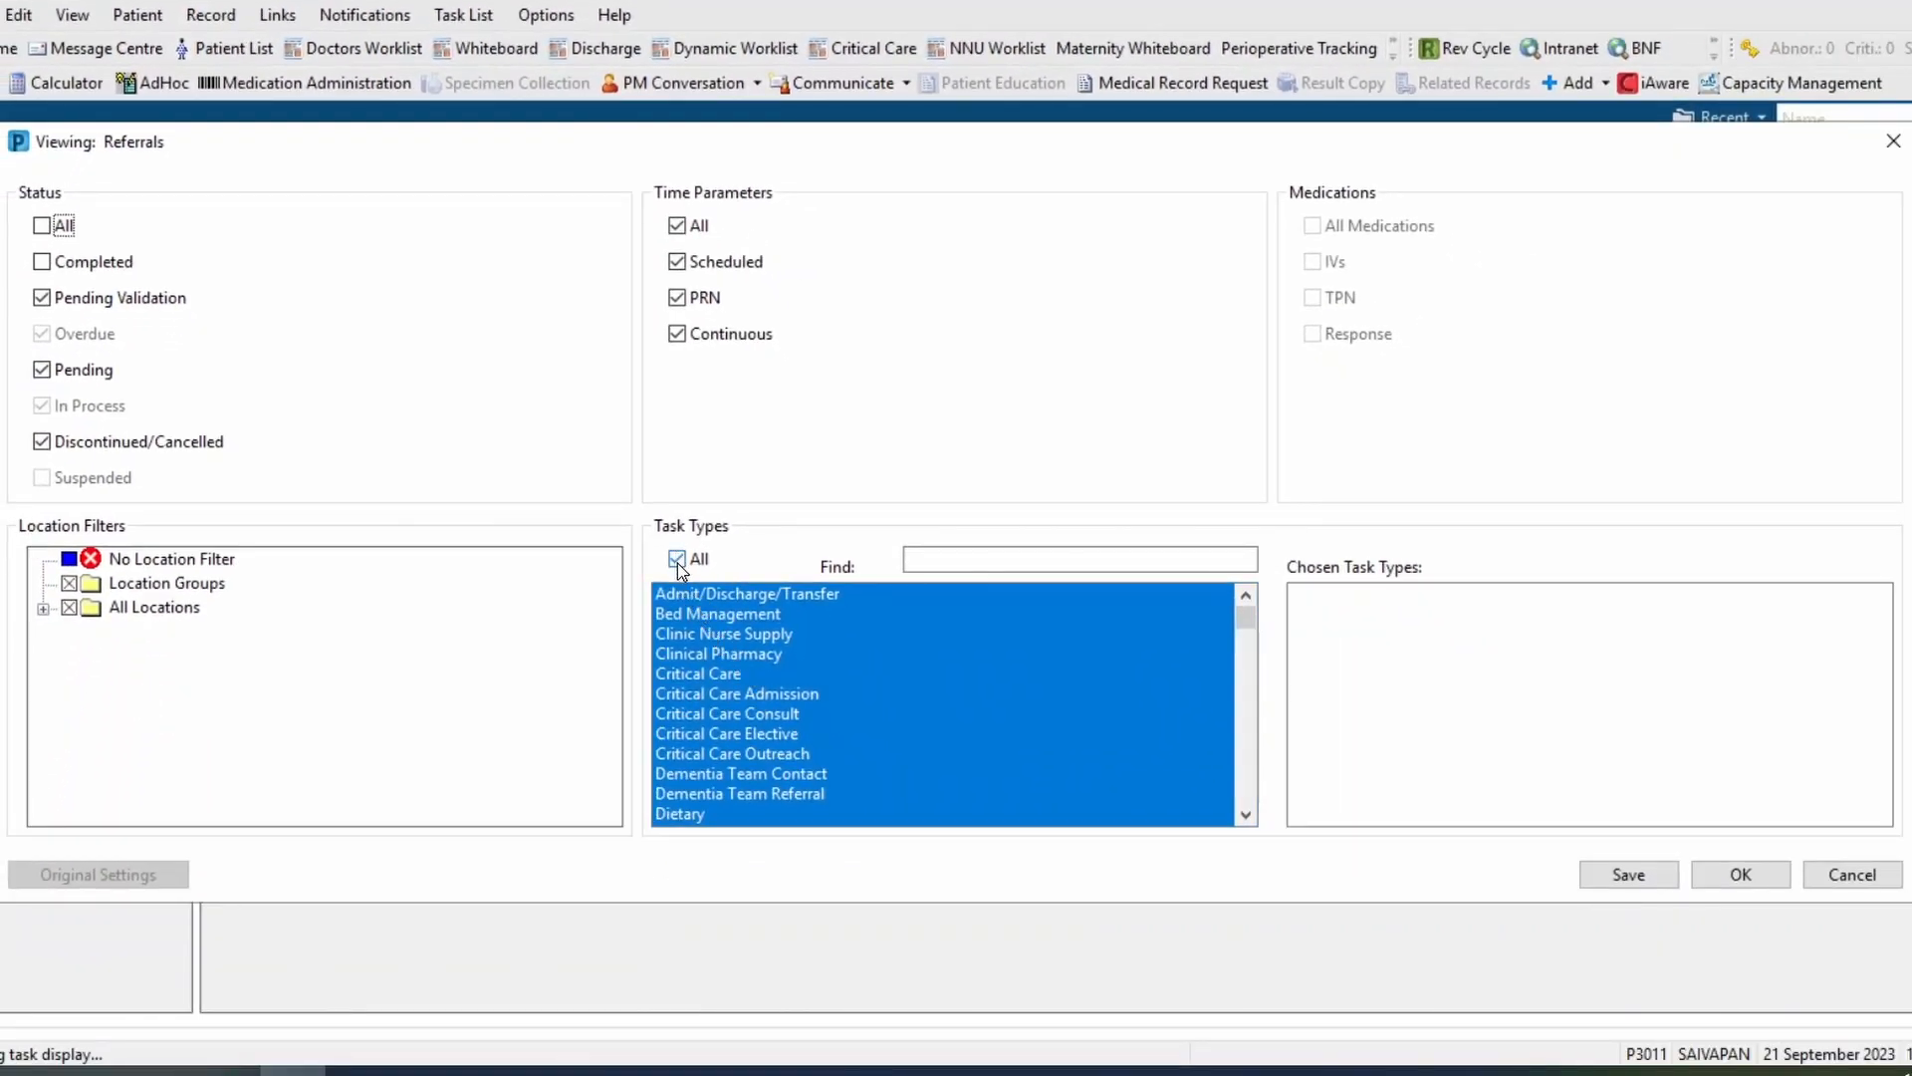
pyautogui.click(678, 560)
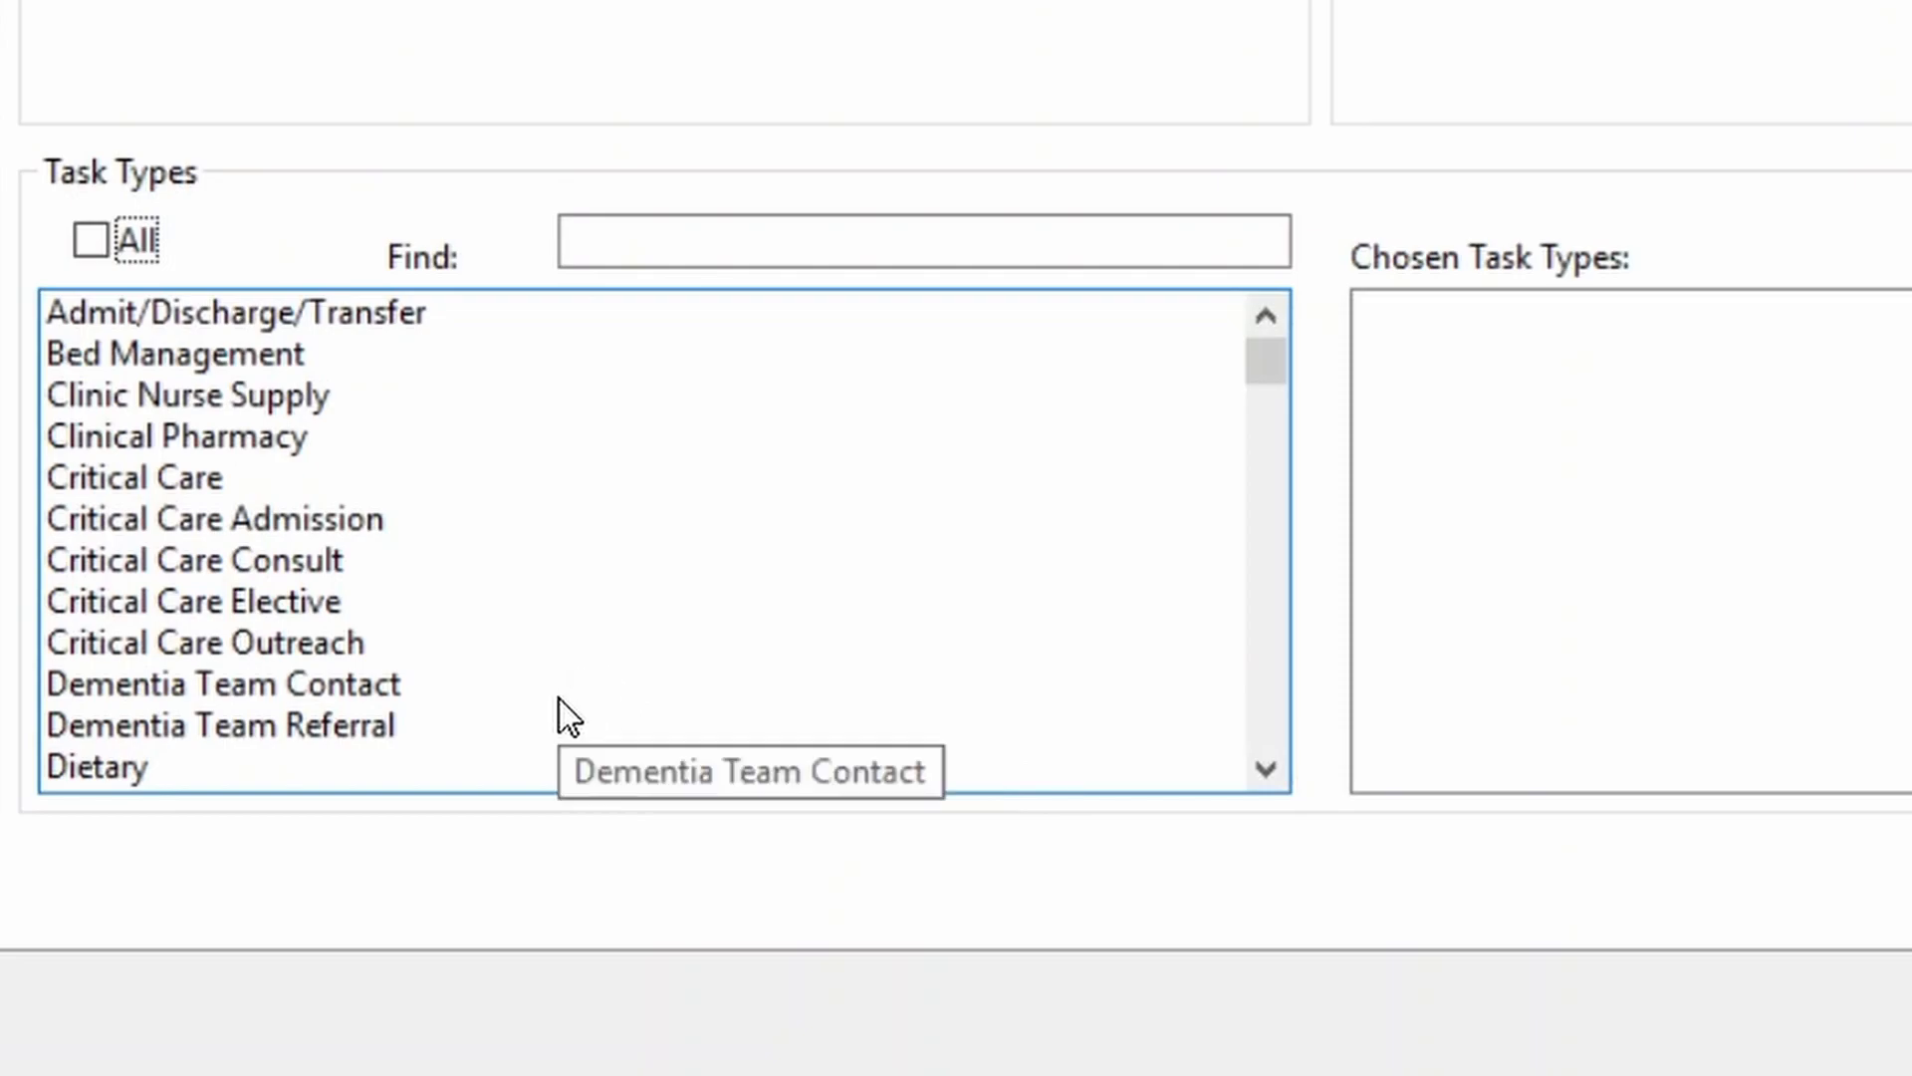
pyautogui.click(703, 245)
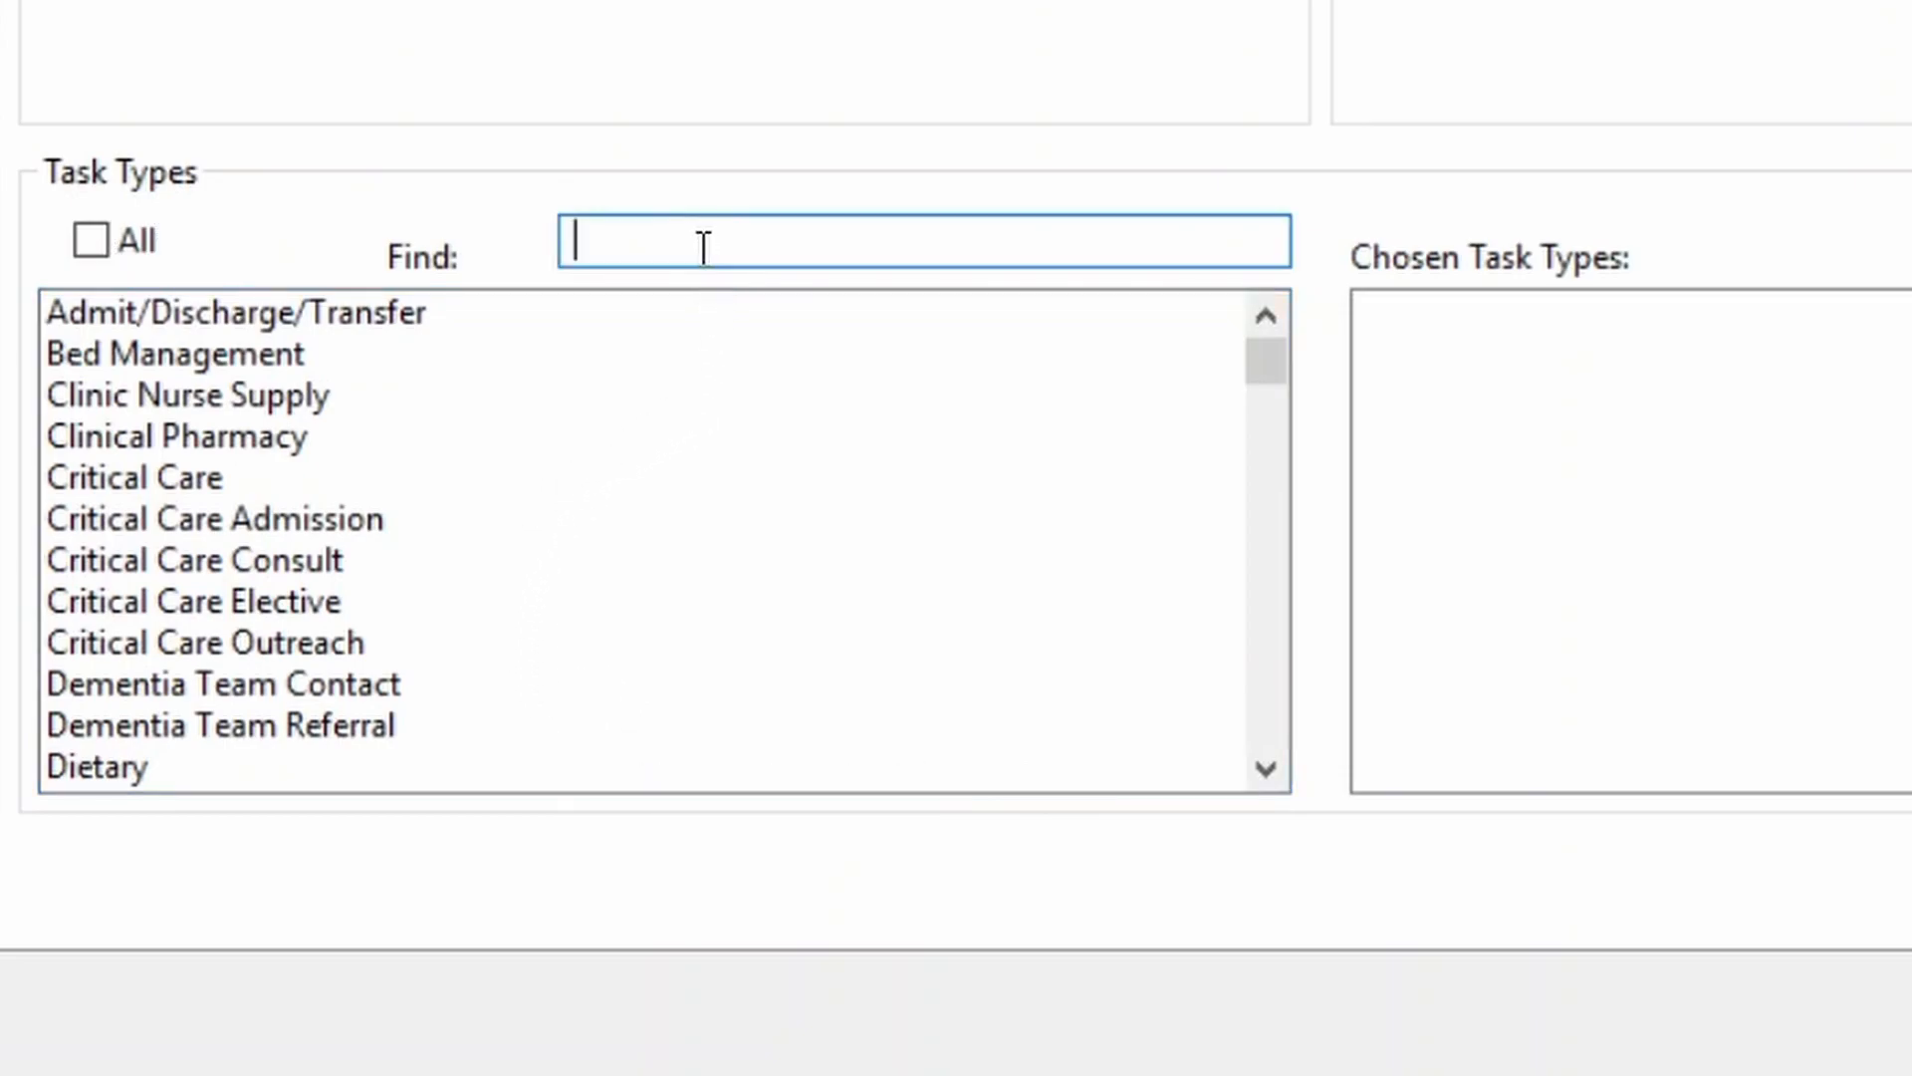
pyautogui.write('re')
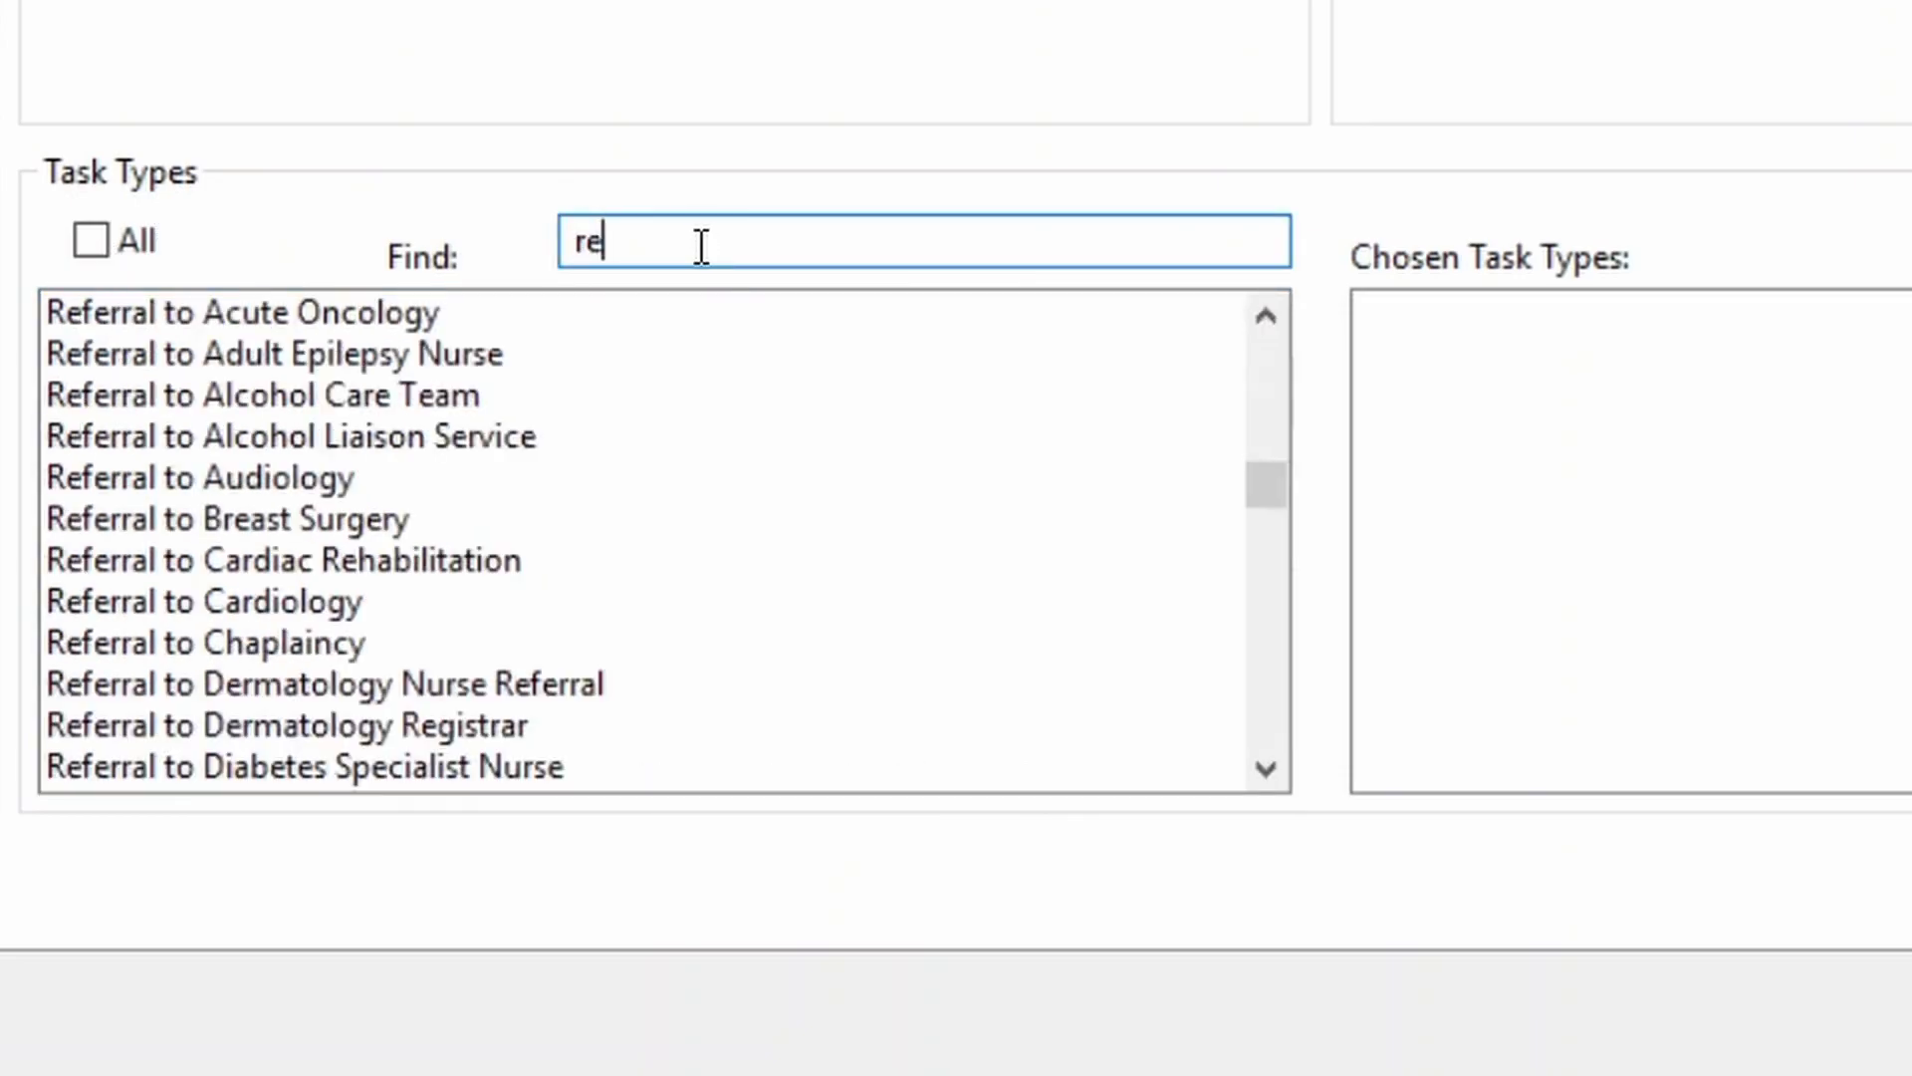
pyautogui.scroll(-5, 542, 708)
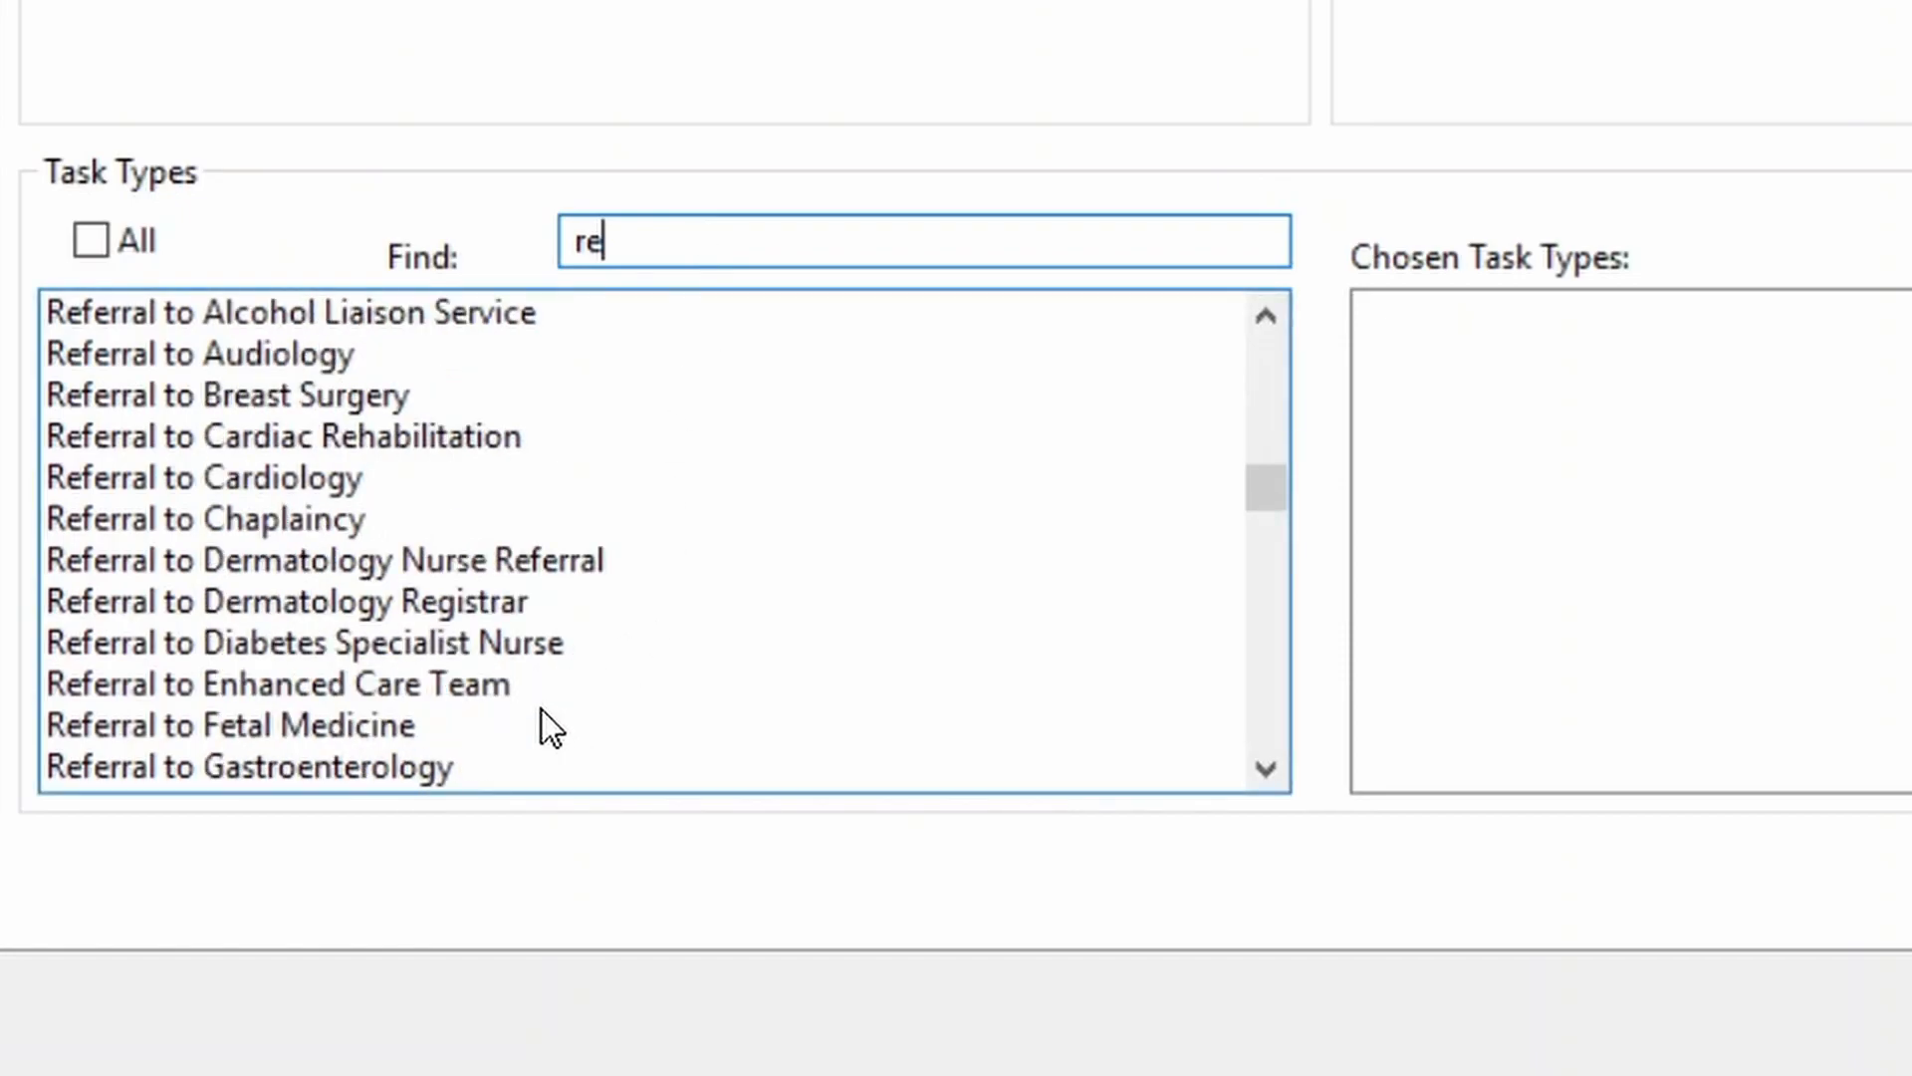
pyautogui.scroll(-5, 531, 736)
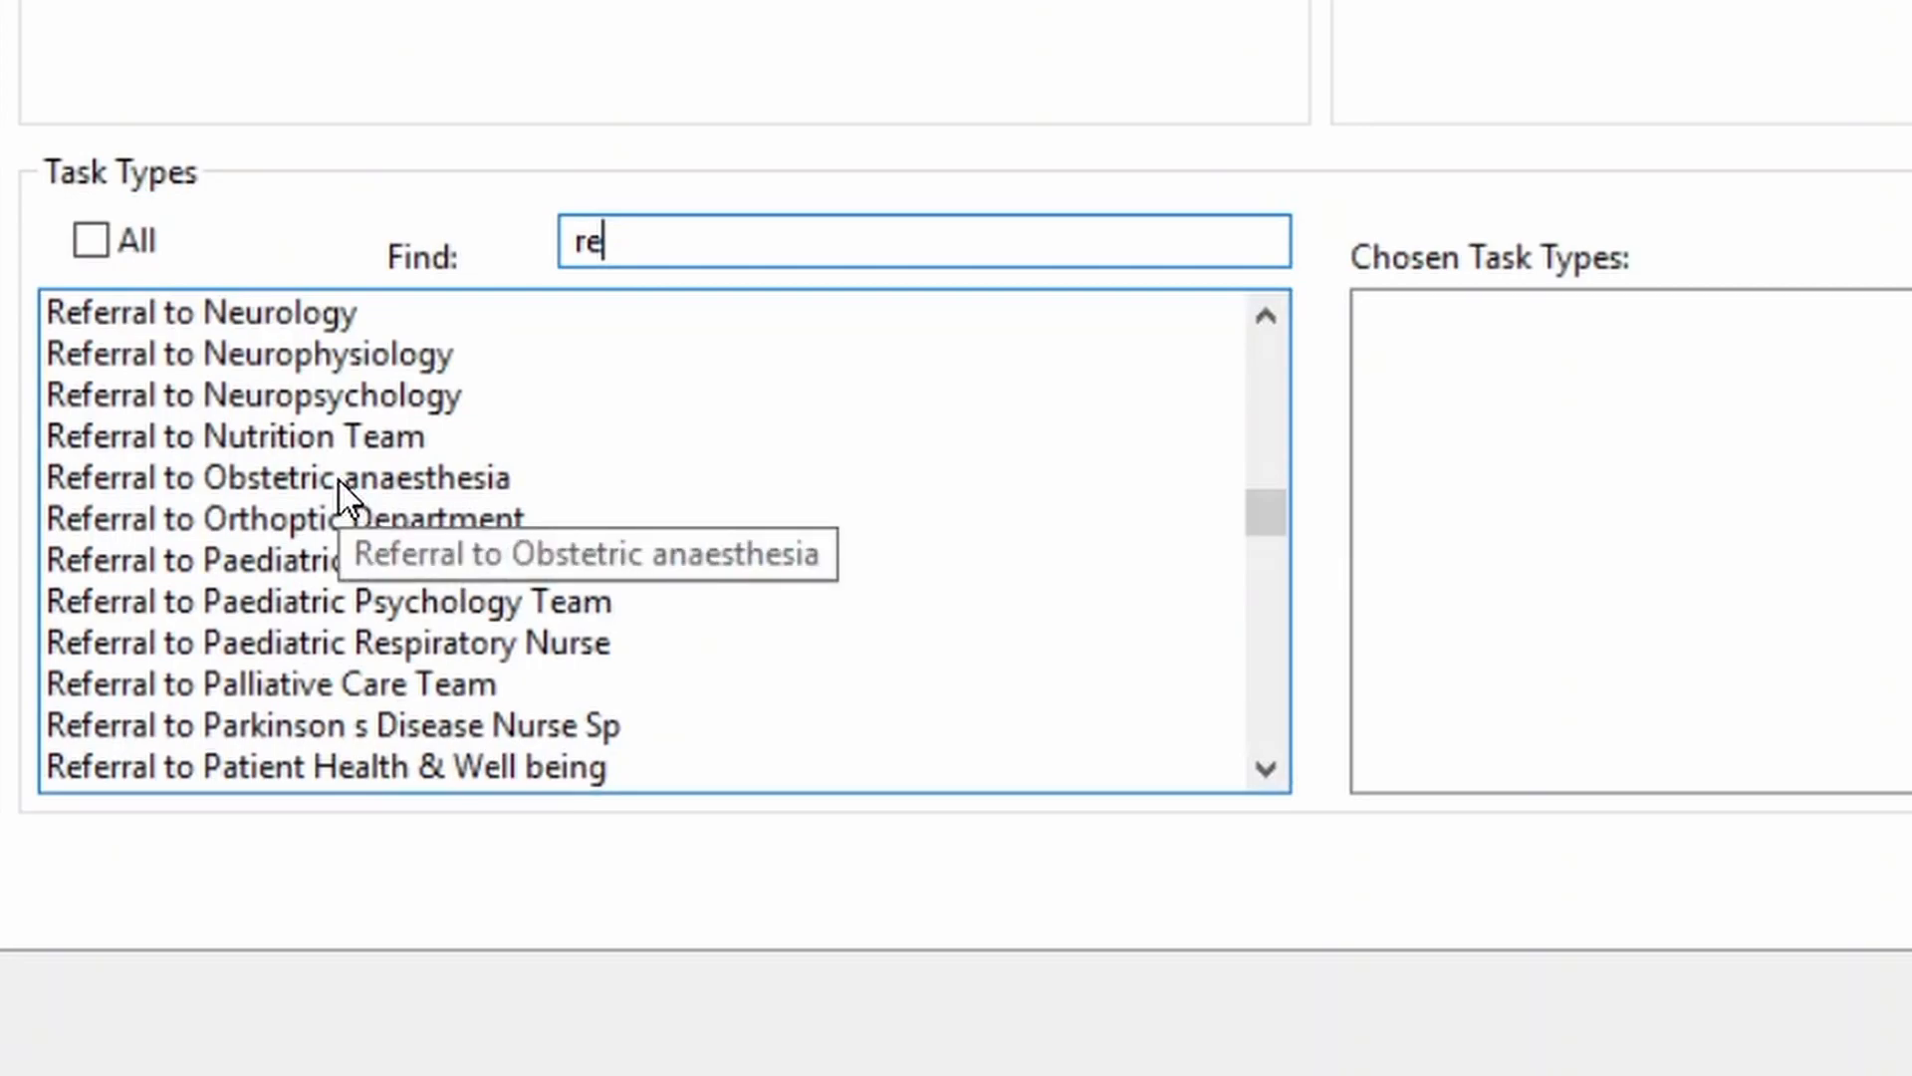
pyautogui.doubleClick(337, 477)
pyautogui.click(1433, 632)
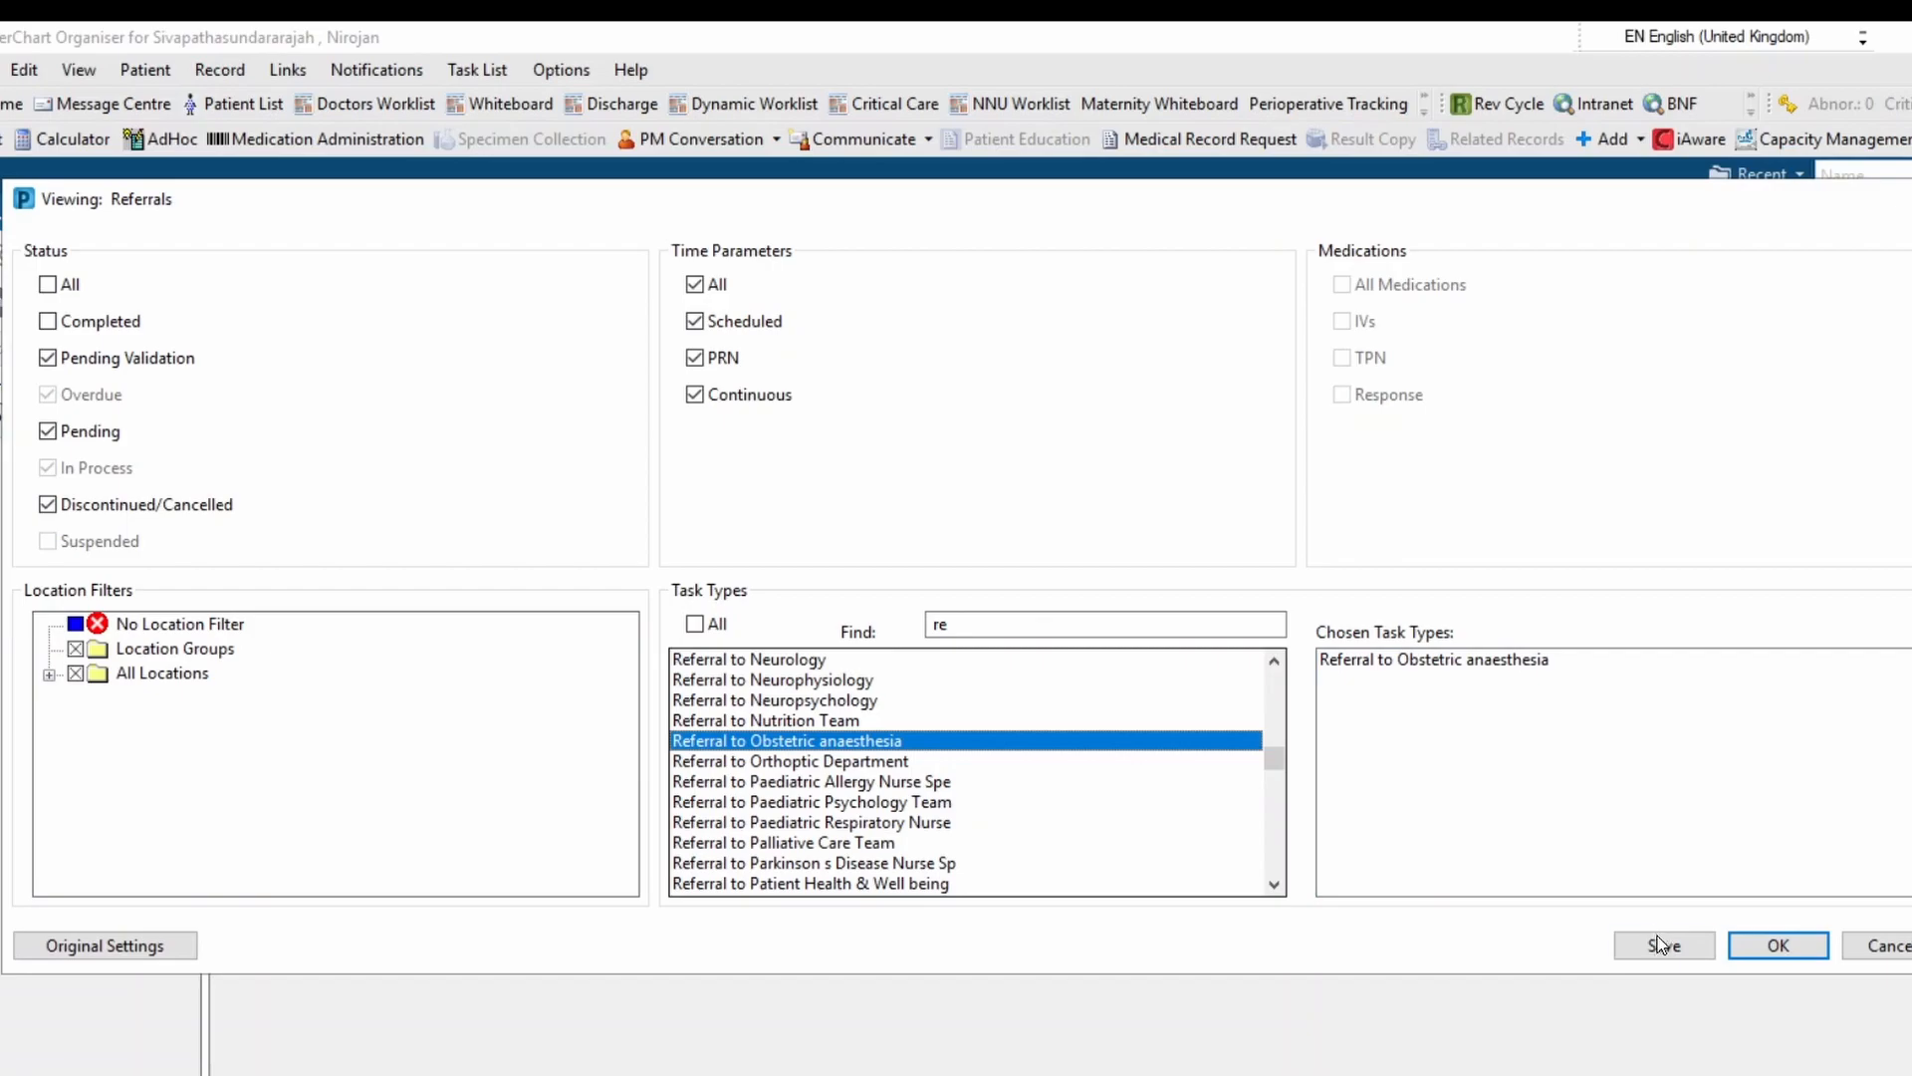
pyautogui.click(1665, 946)
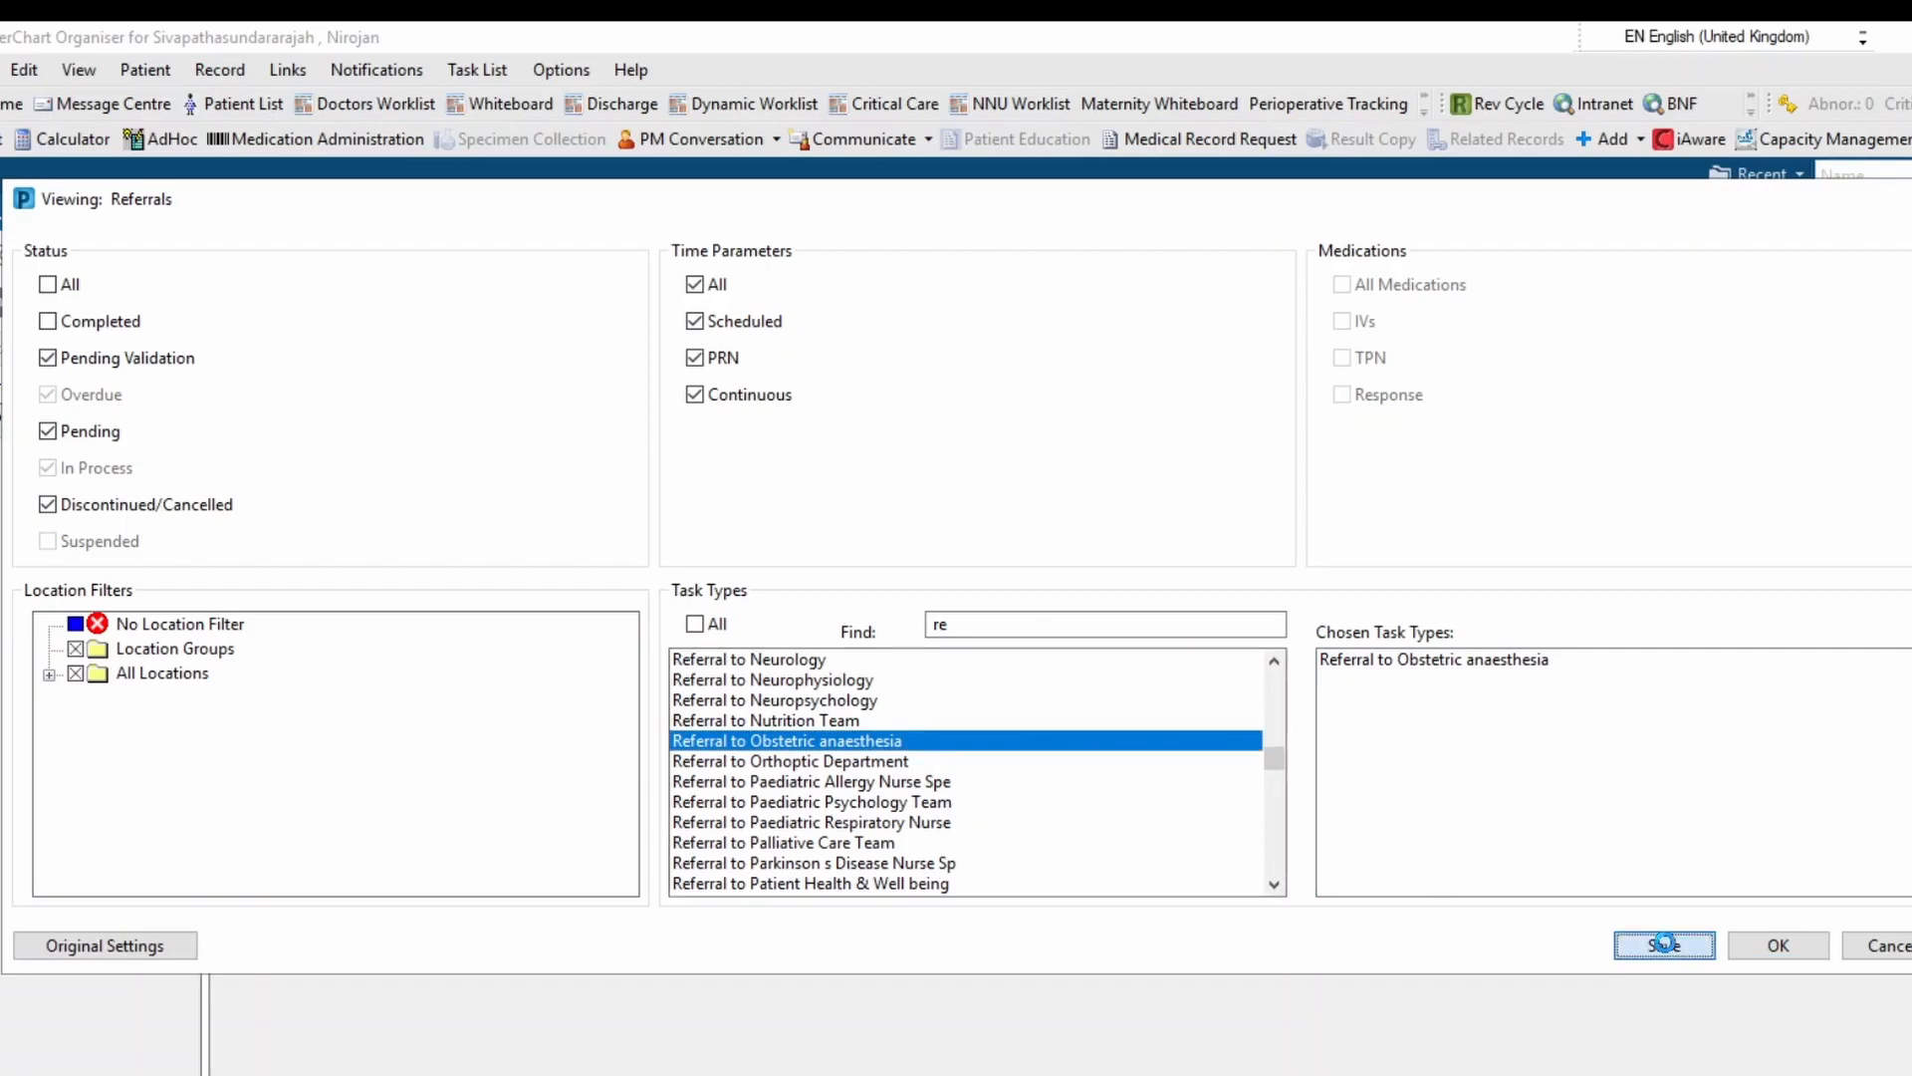
pyautogui.click(1779, 946)
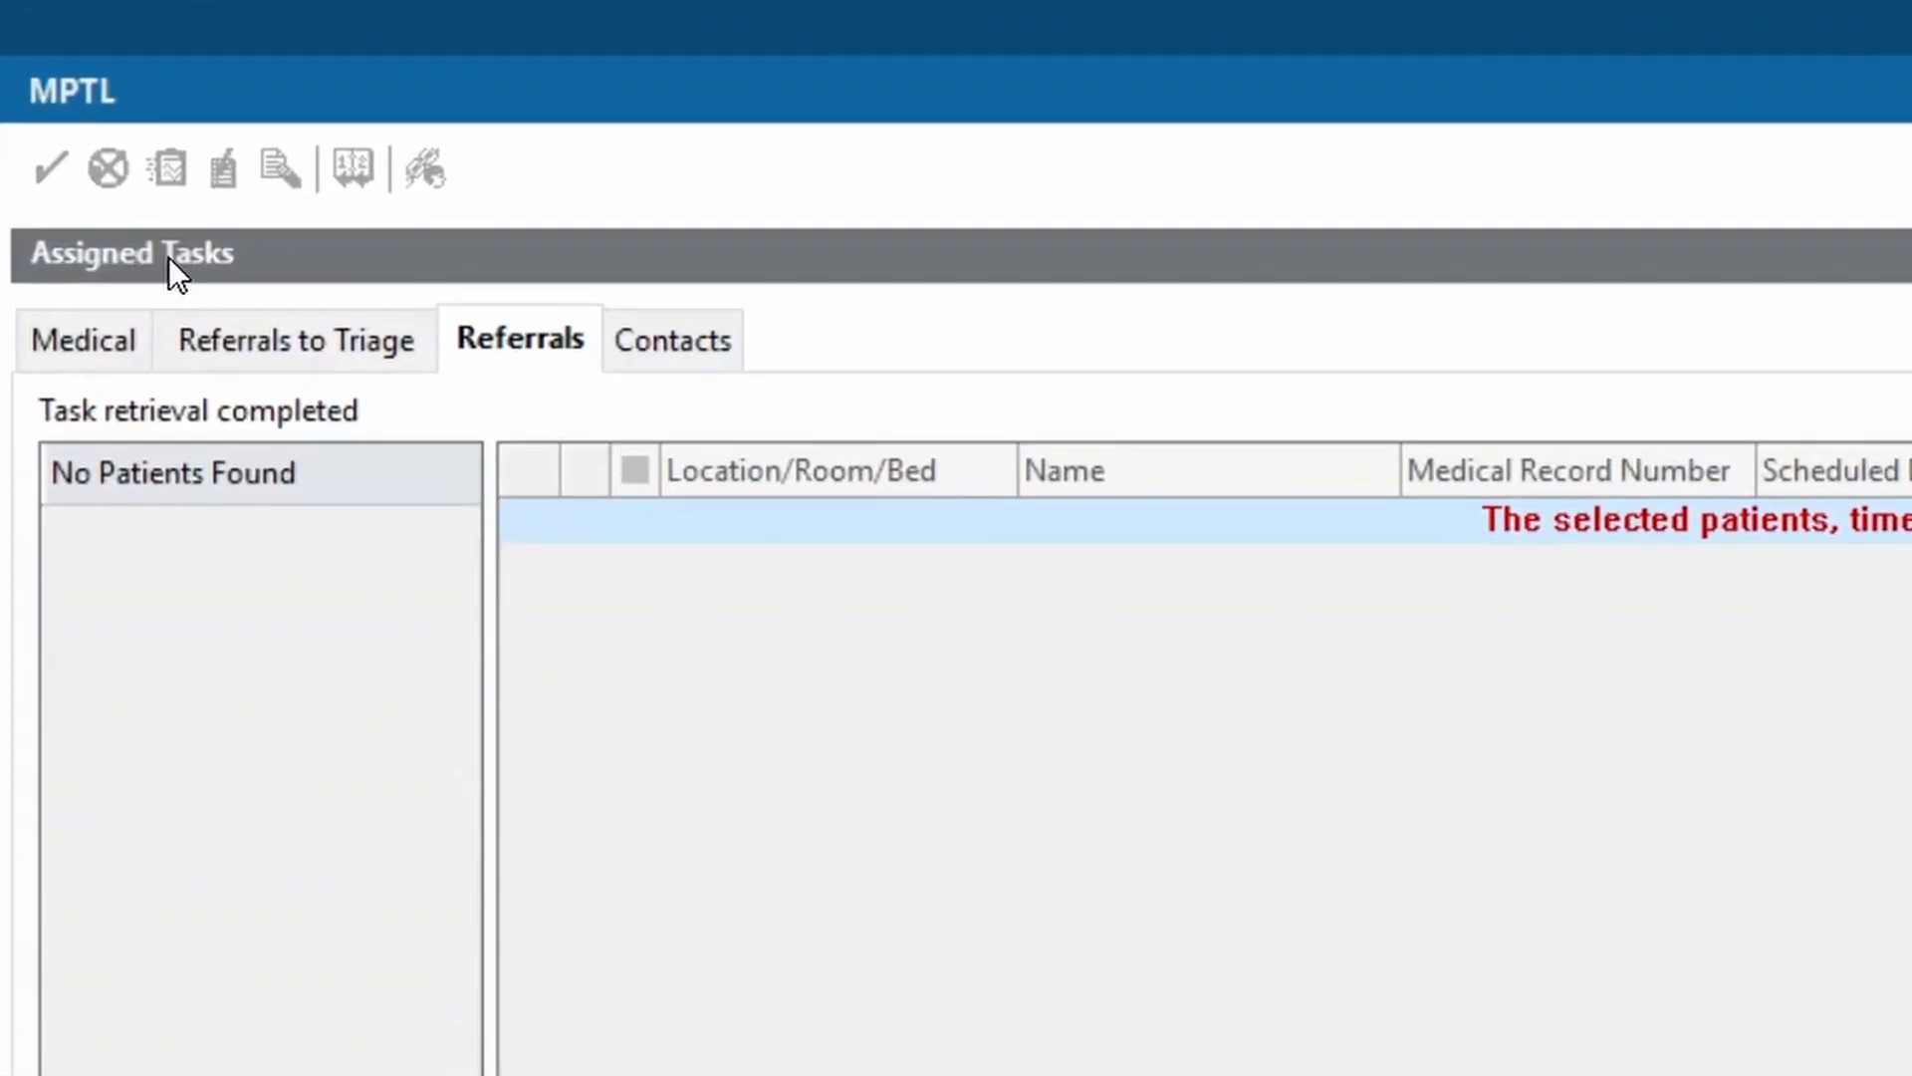
# Customise the patient view to a chosen patient list at University Hospital Coventry and save
pyautogui.rightClick(169, 257)
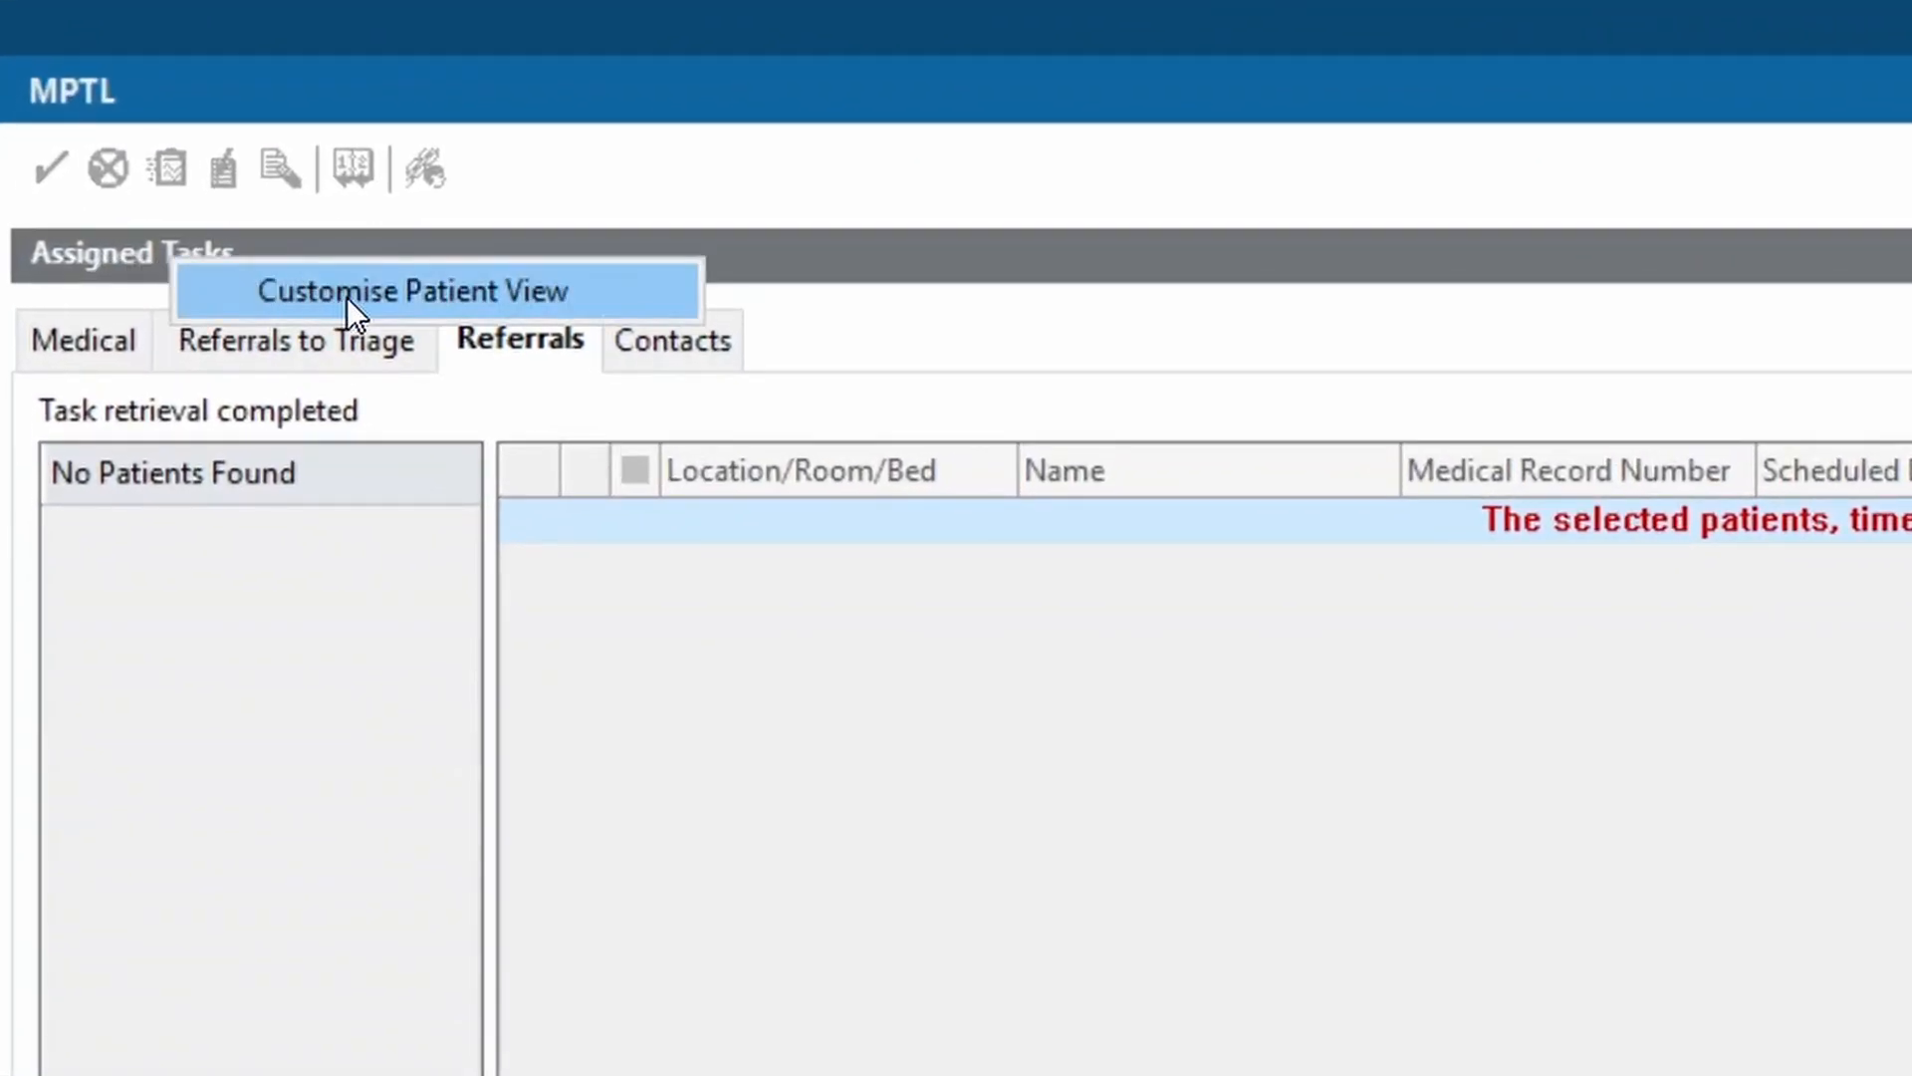
pyautogui.click(430, 295)
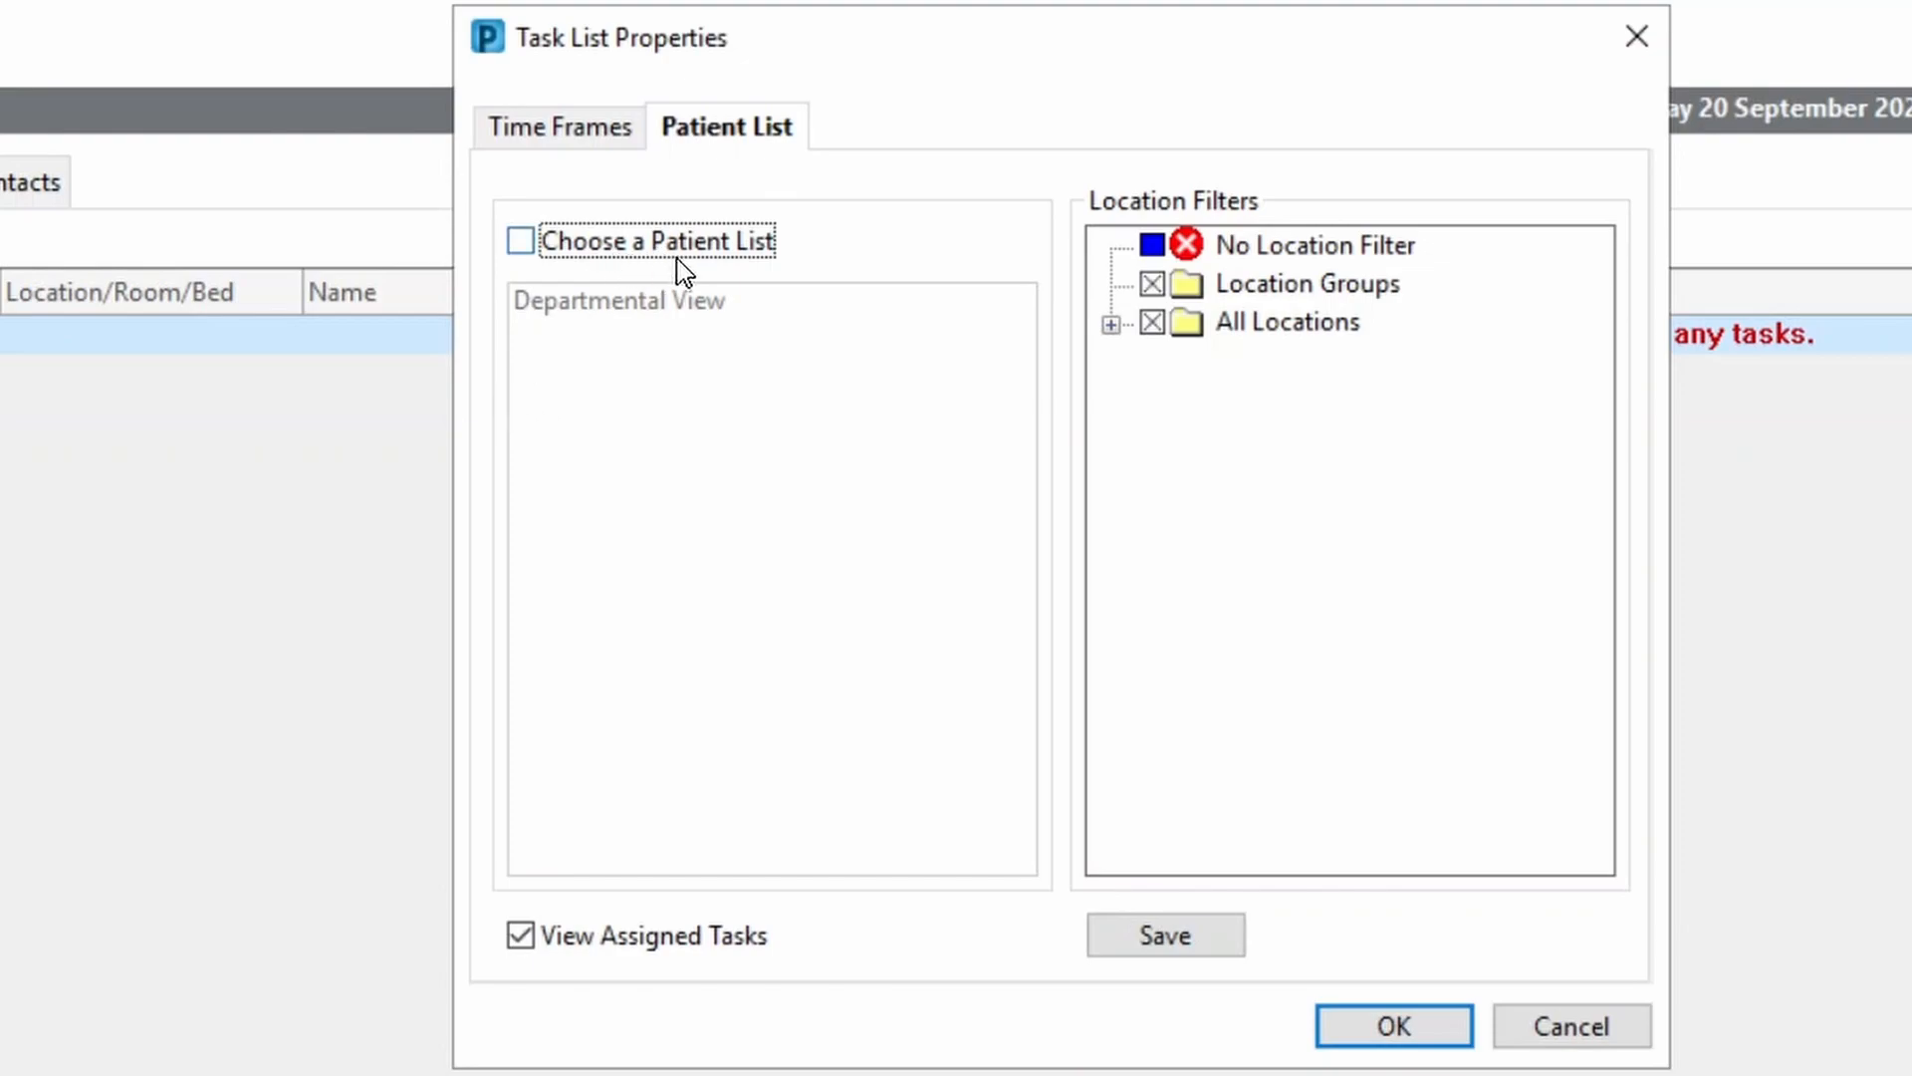
pyautogui.click(735, 261)
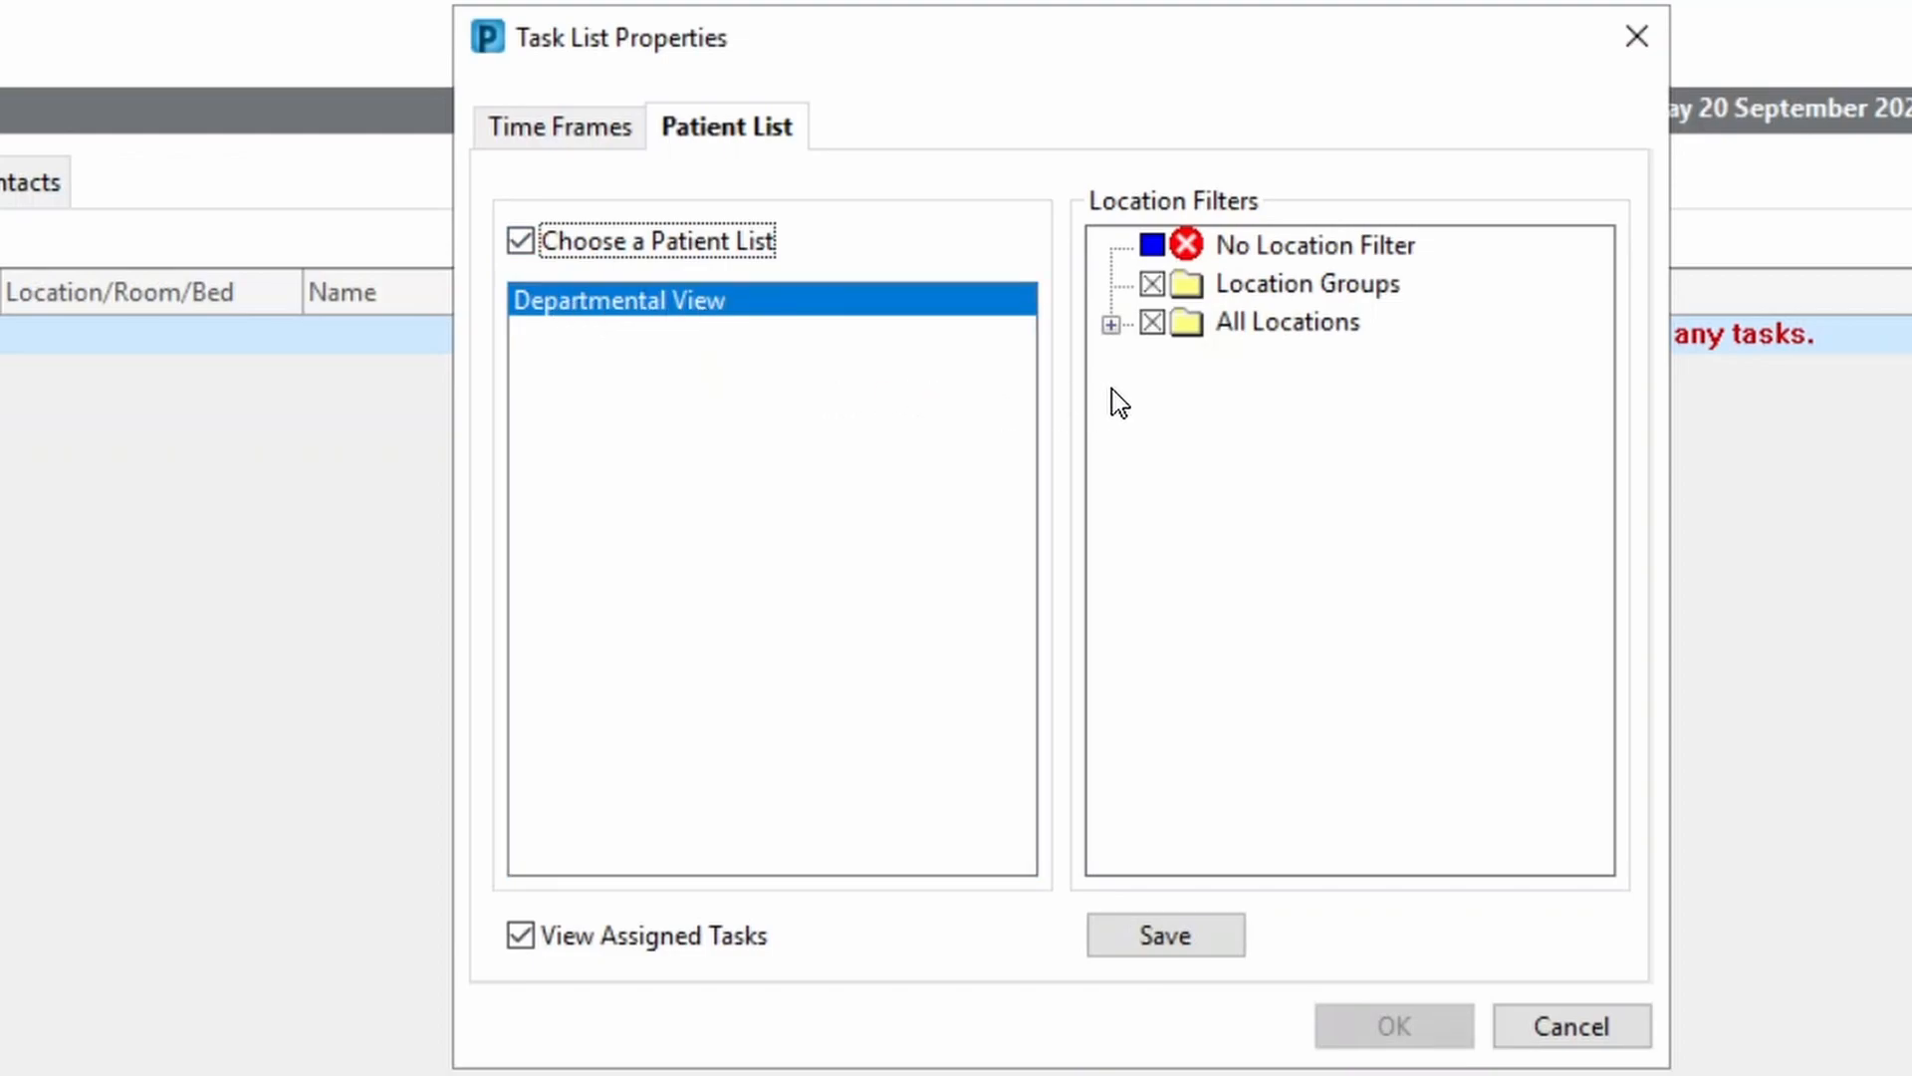
pyautogui.click(1111, 325)
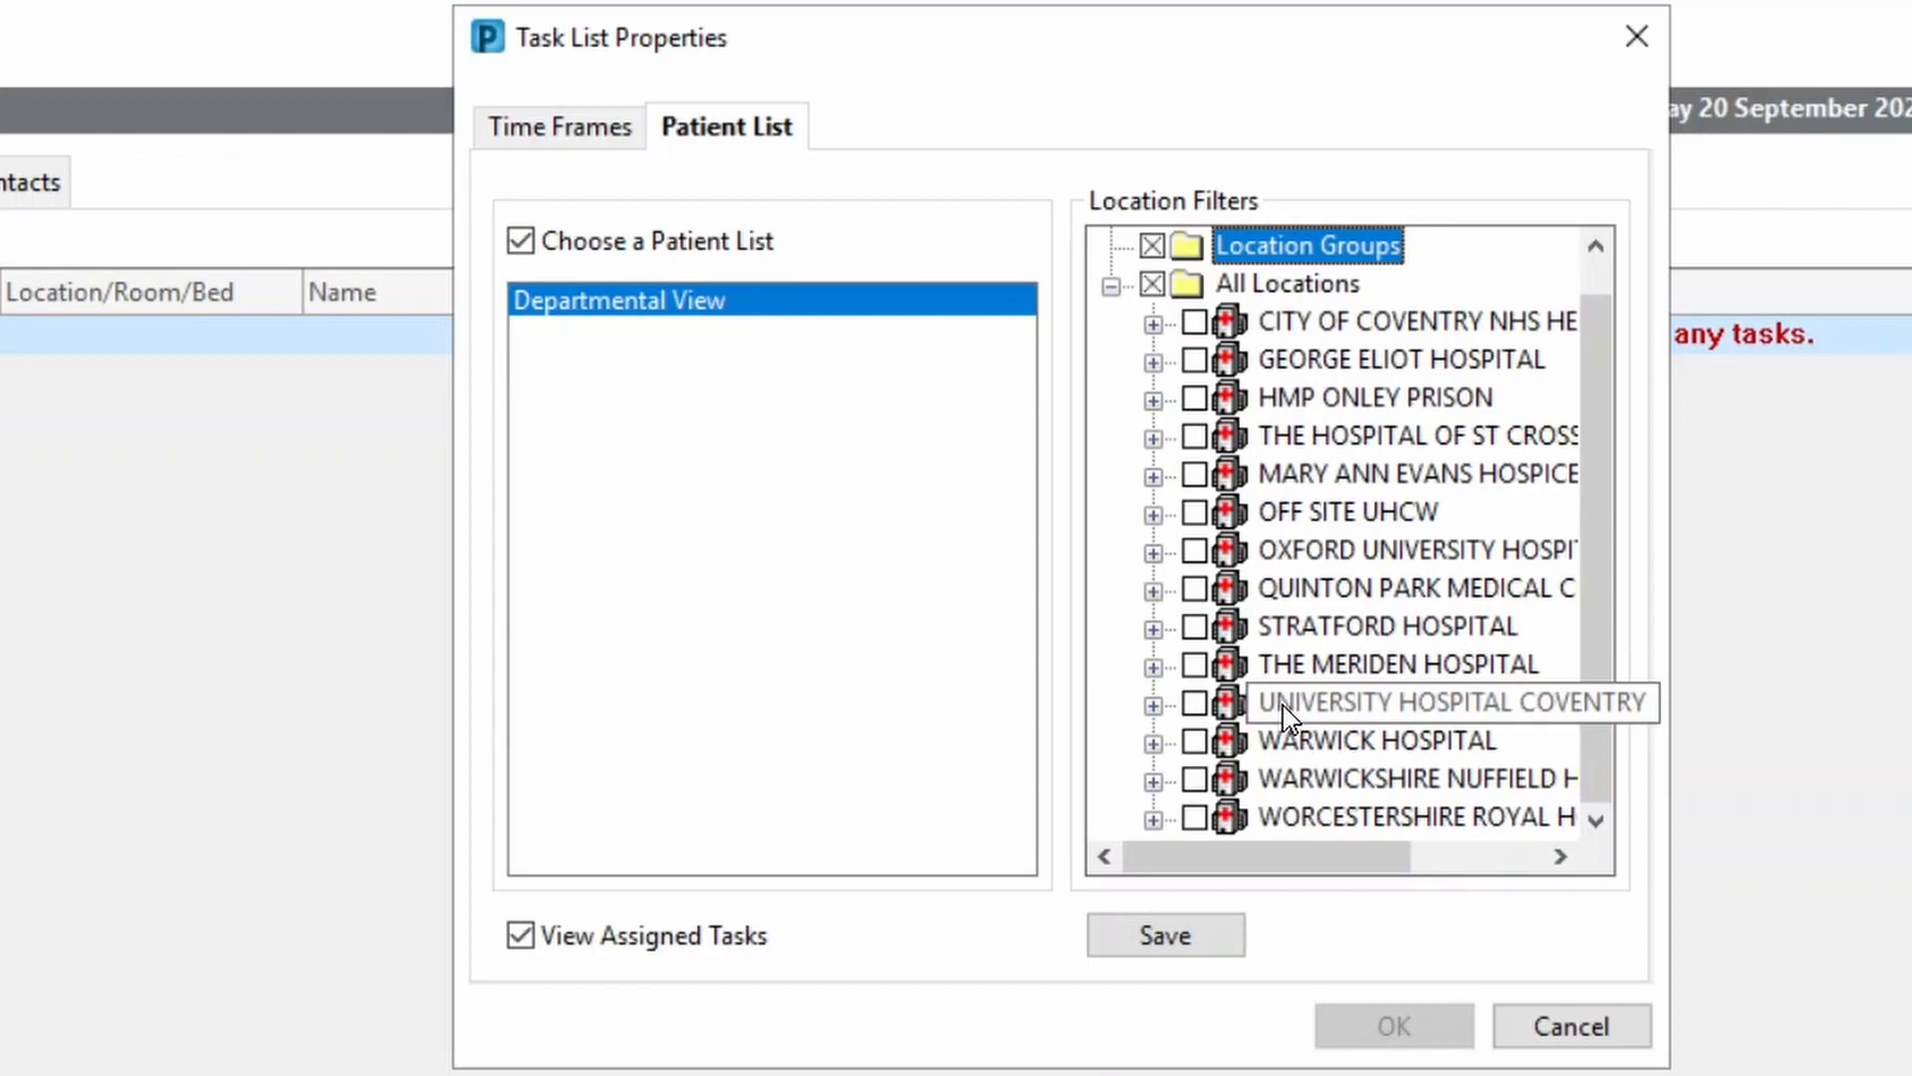
pyautogui.click(1196, 705)
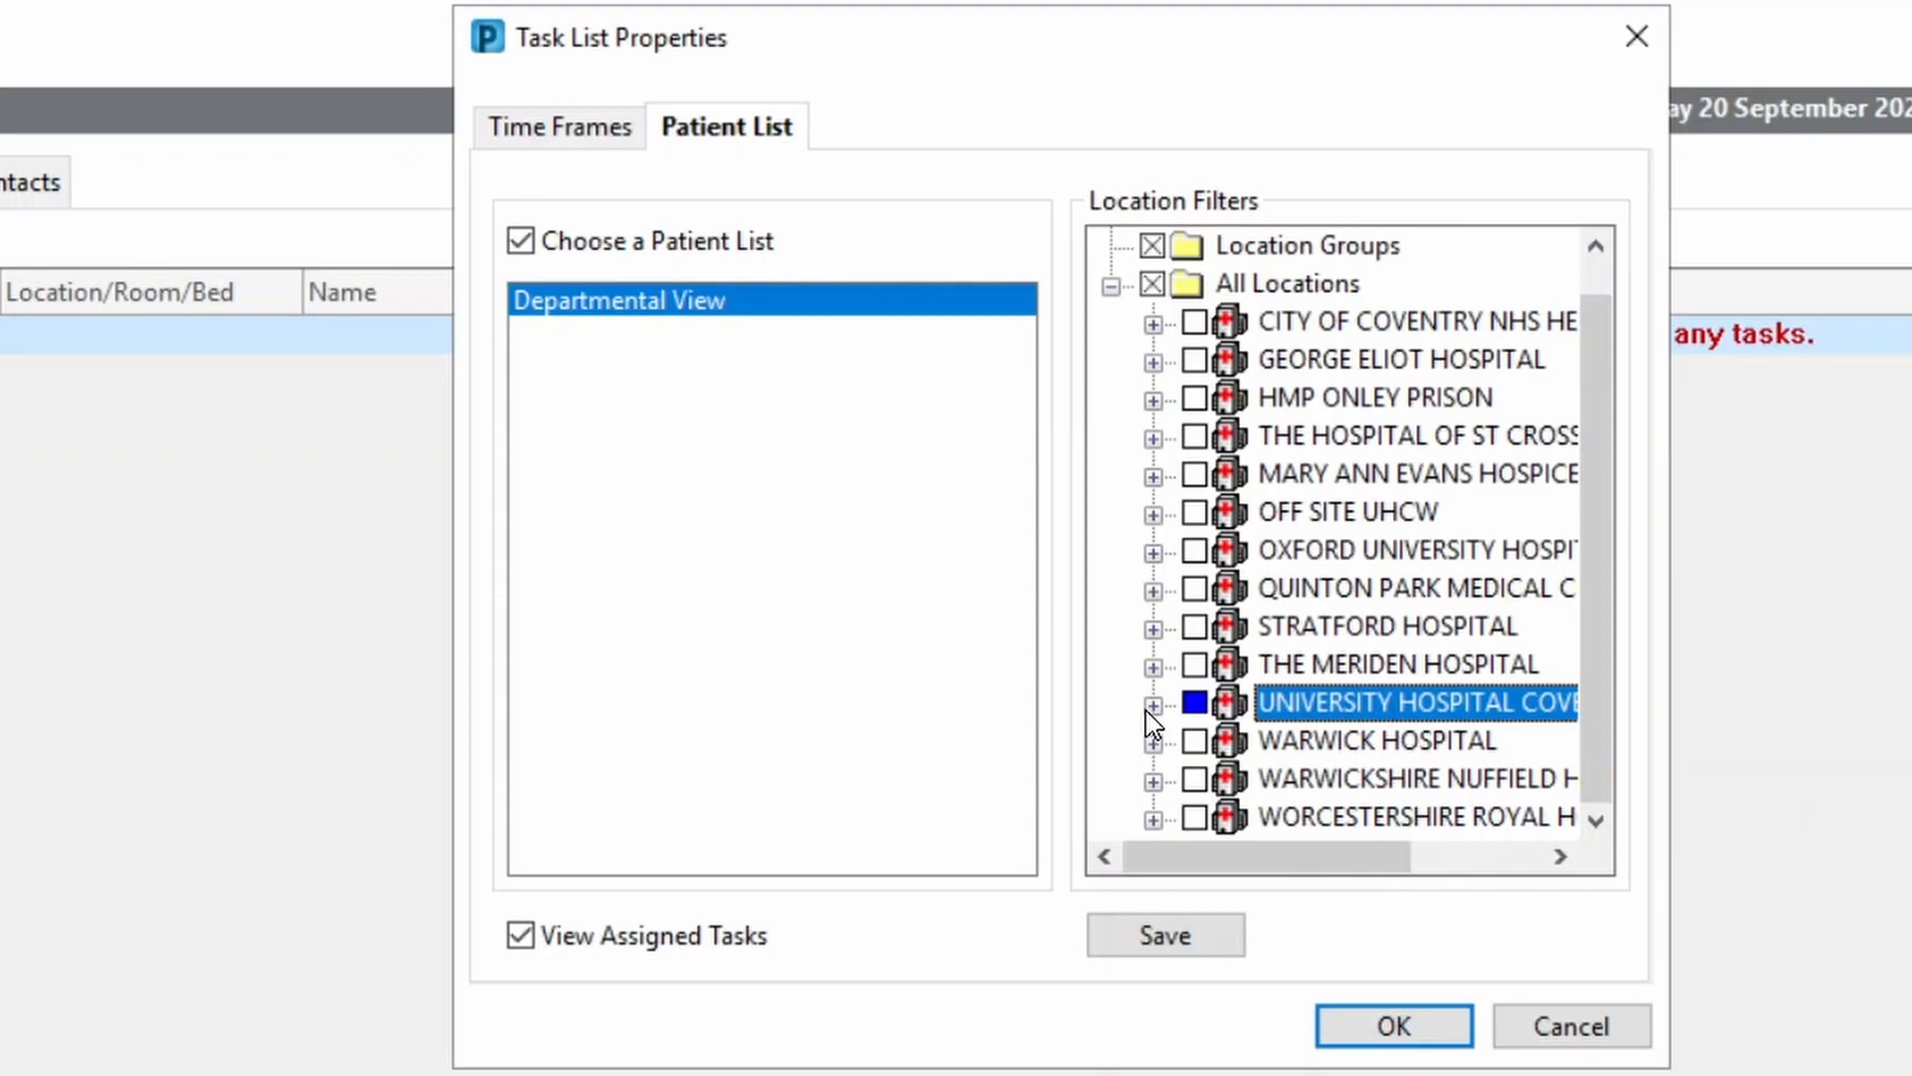
pyautogui.click(1185, 956)
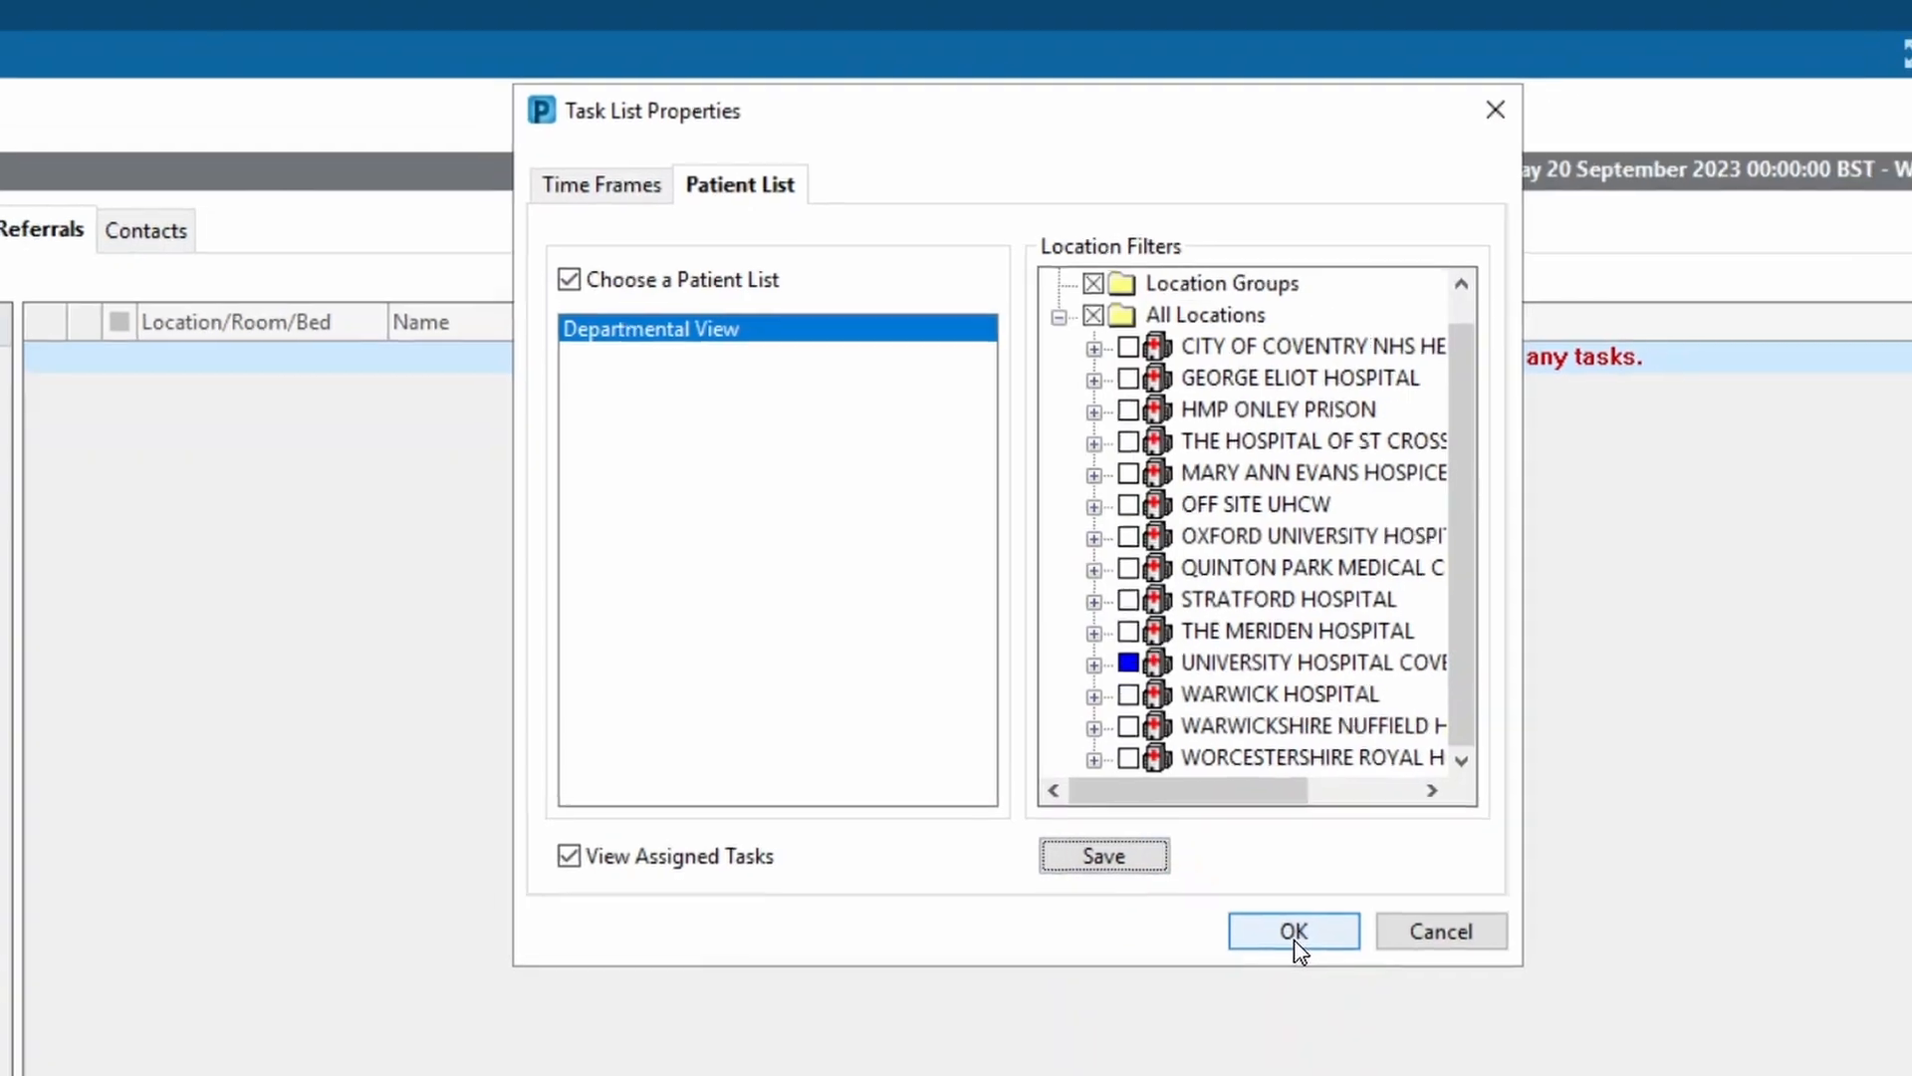
pyautogui.click(1395, 1031)
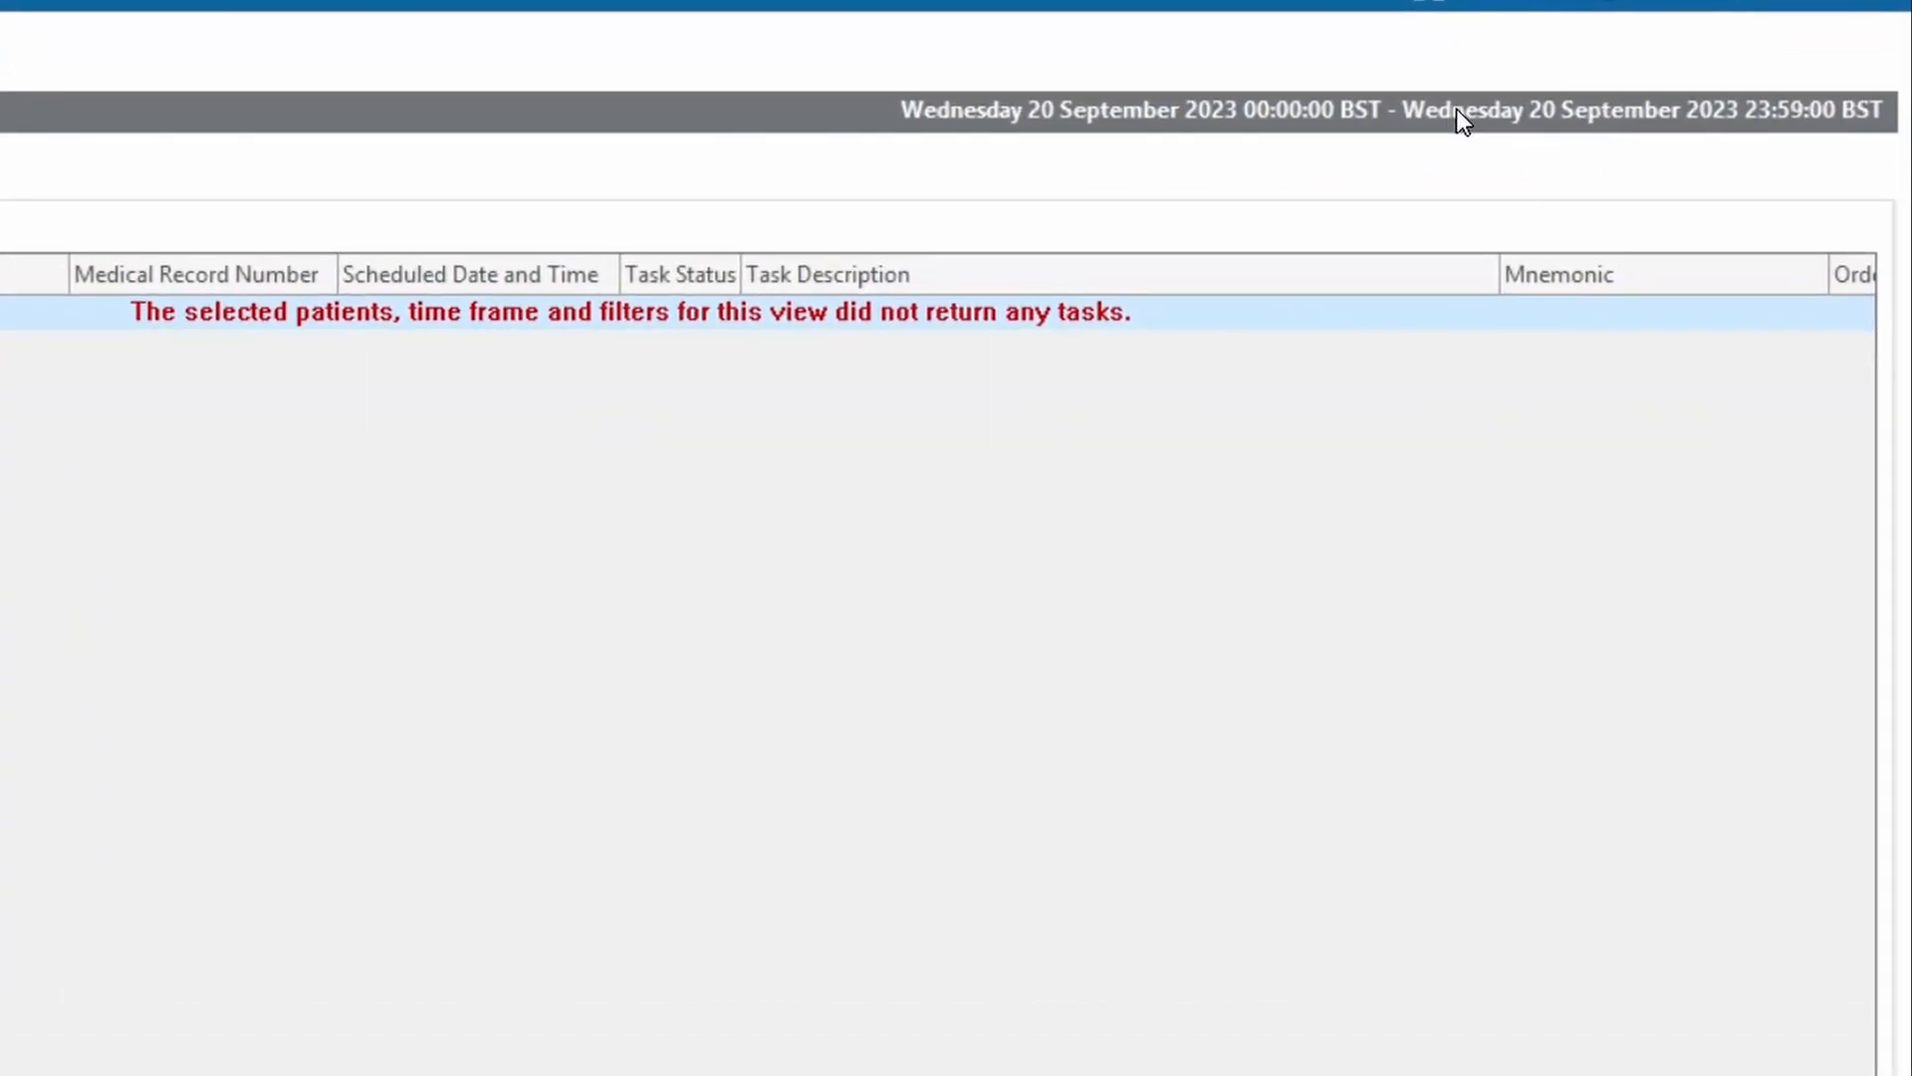
# Set the task time frame to a defined Current 24 Hour Shift
pyautogui.rightClick(1473, 113)
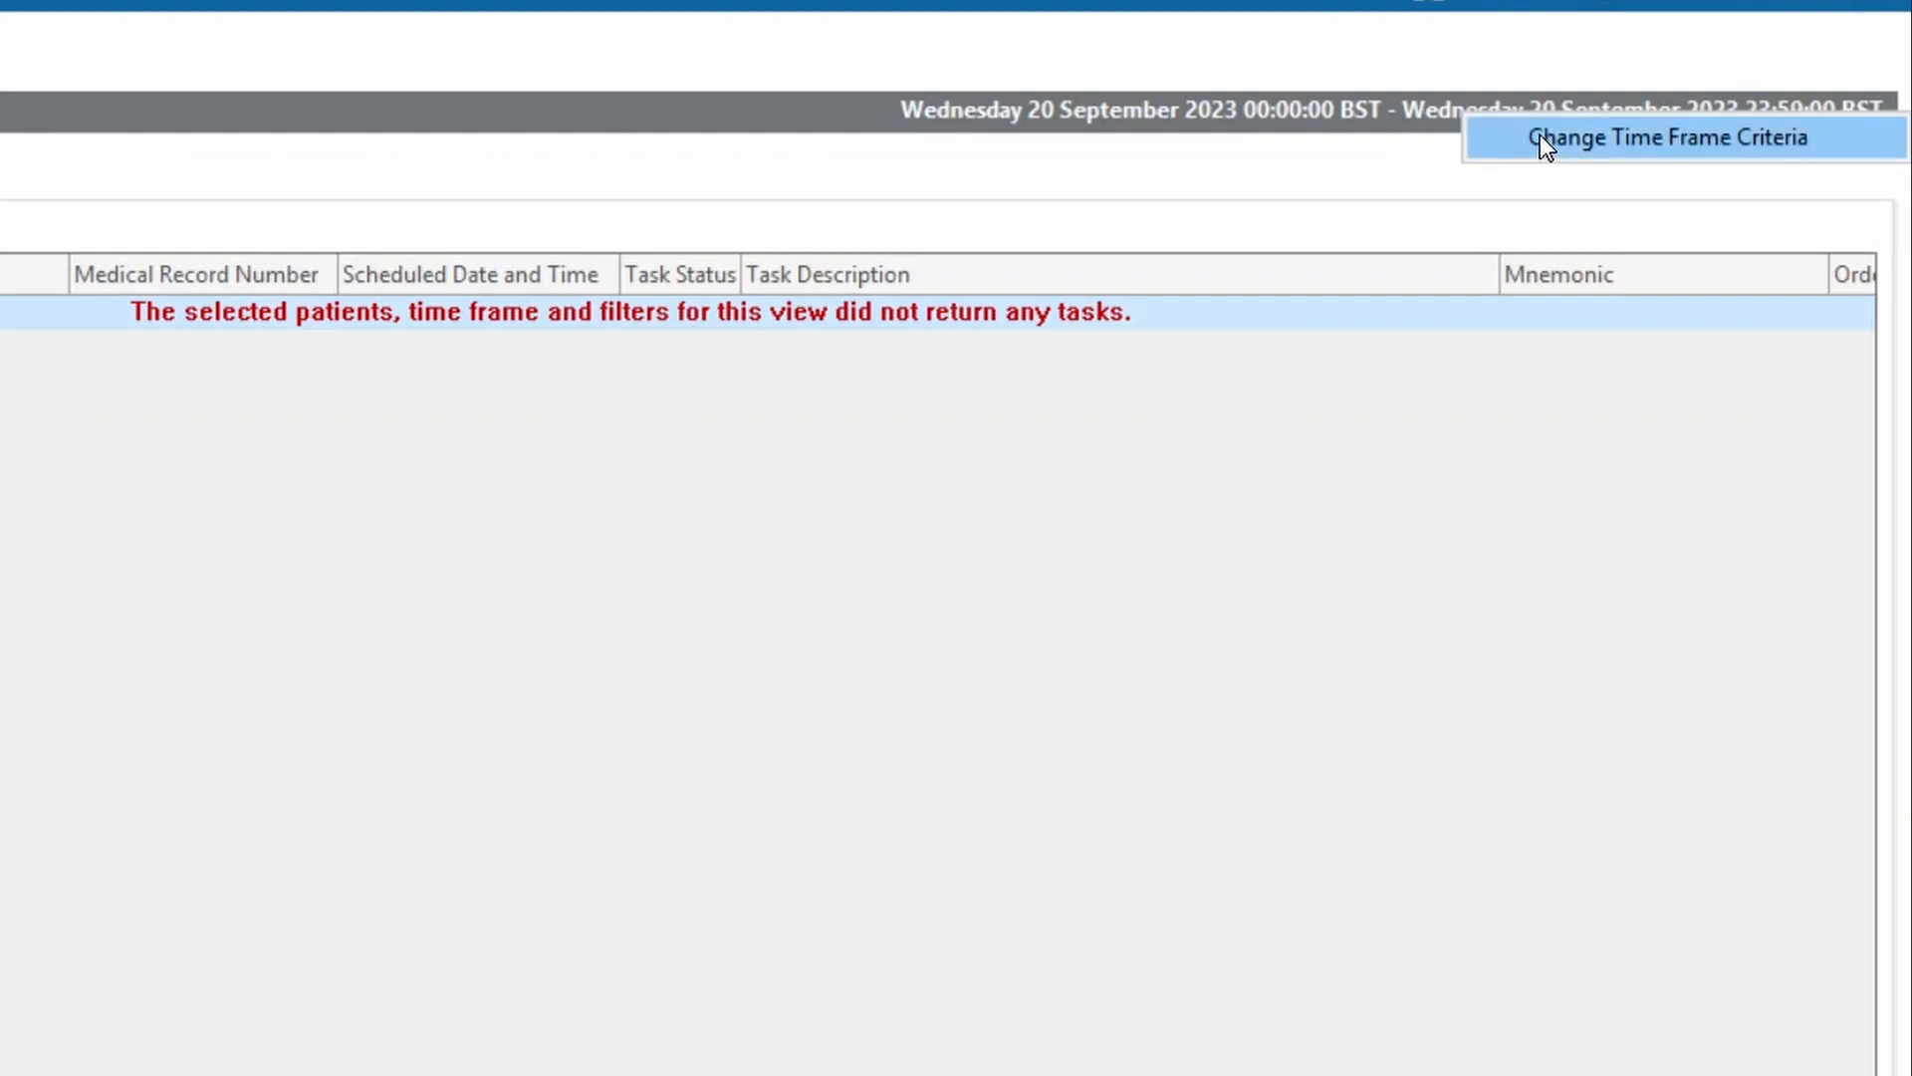
pyautogui.click(1539, 137)
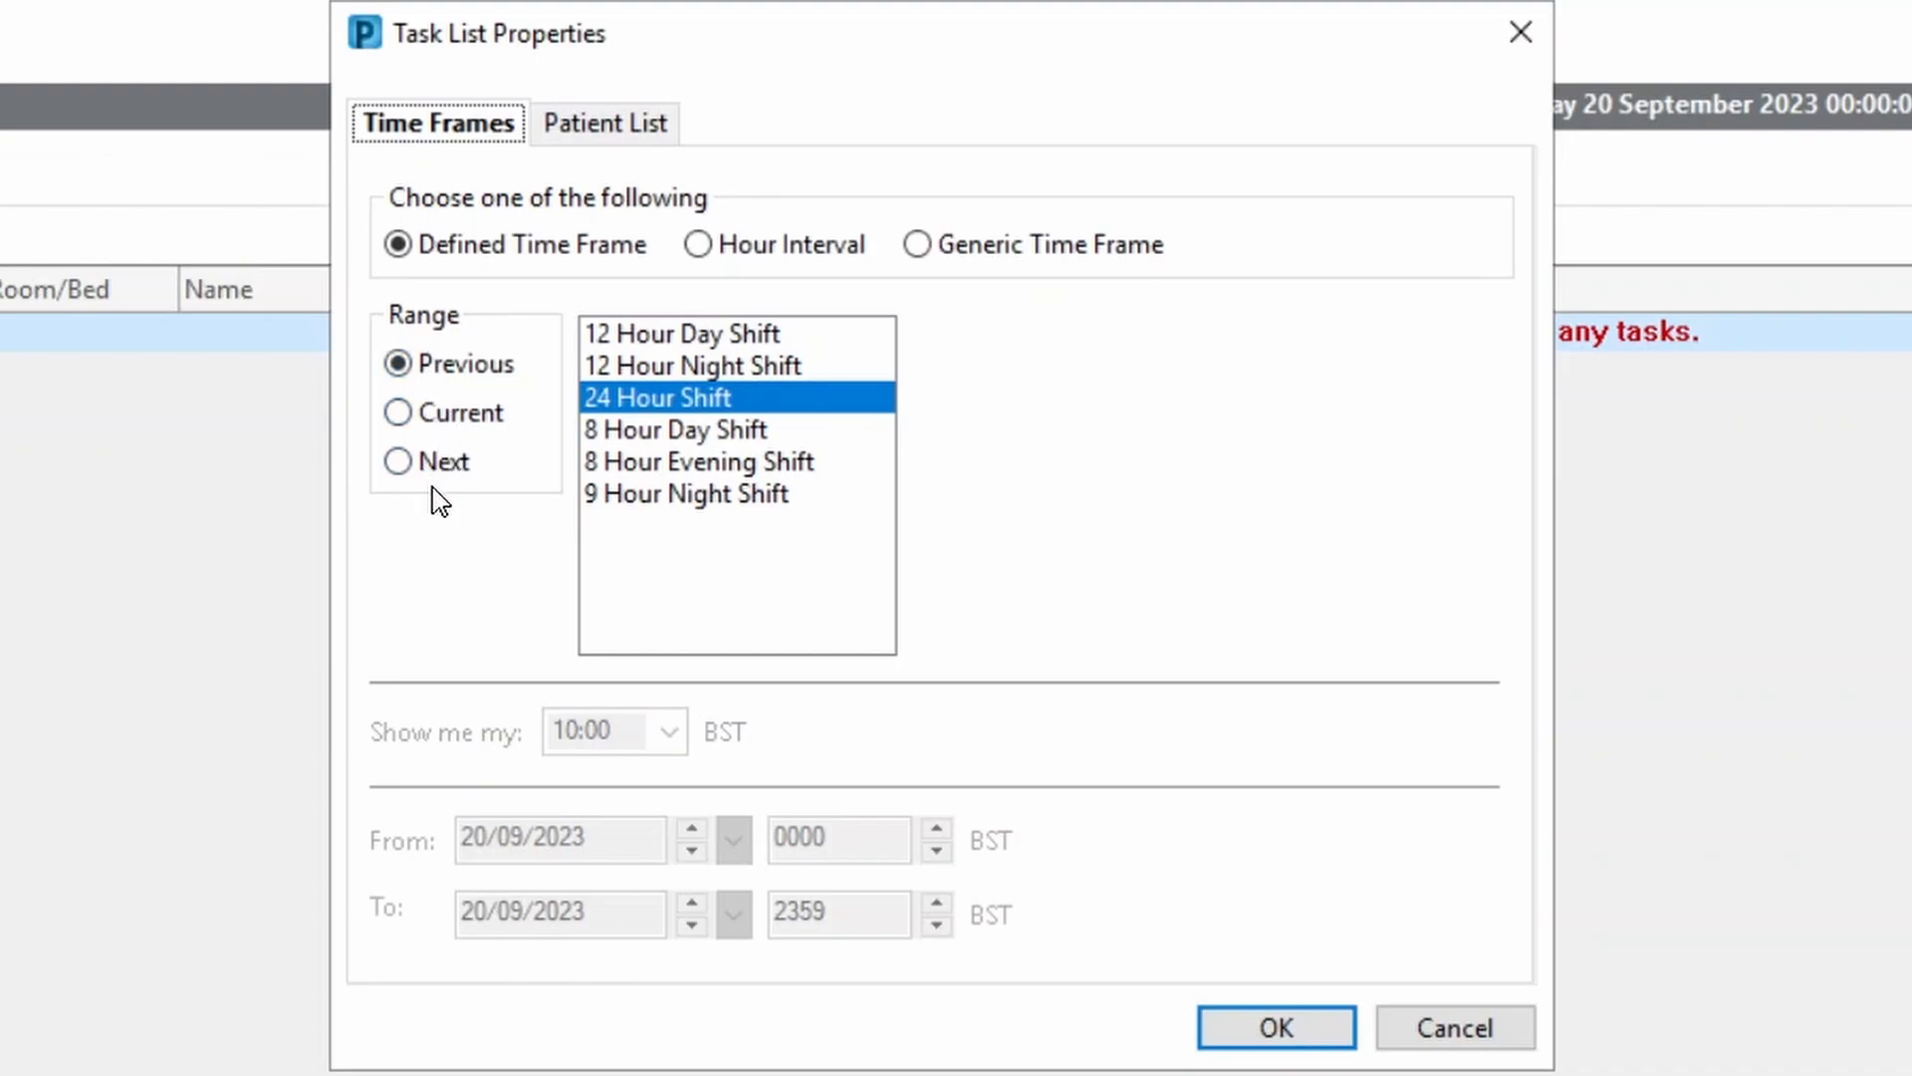
pyautogui.click(985, 258)
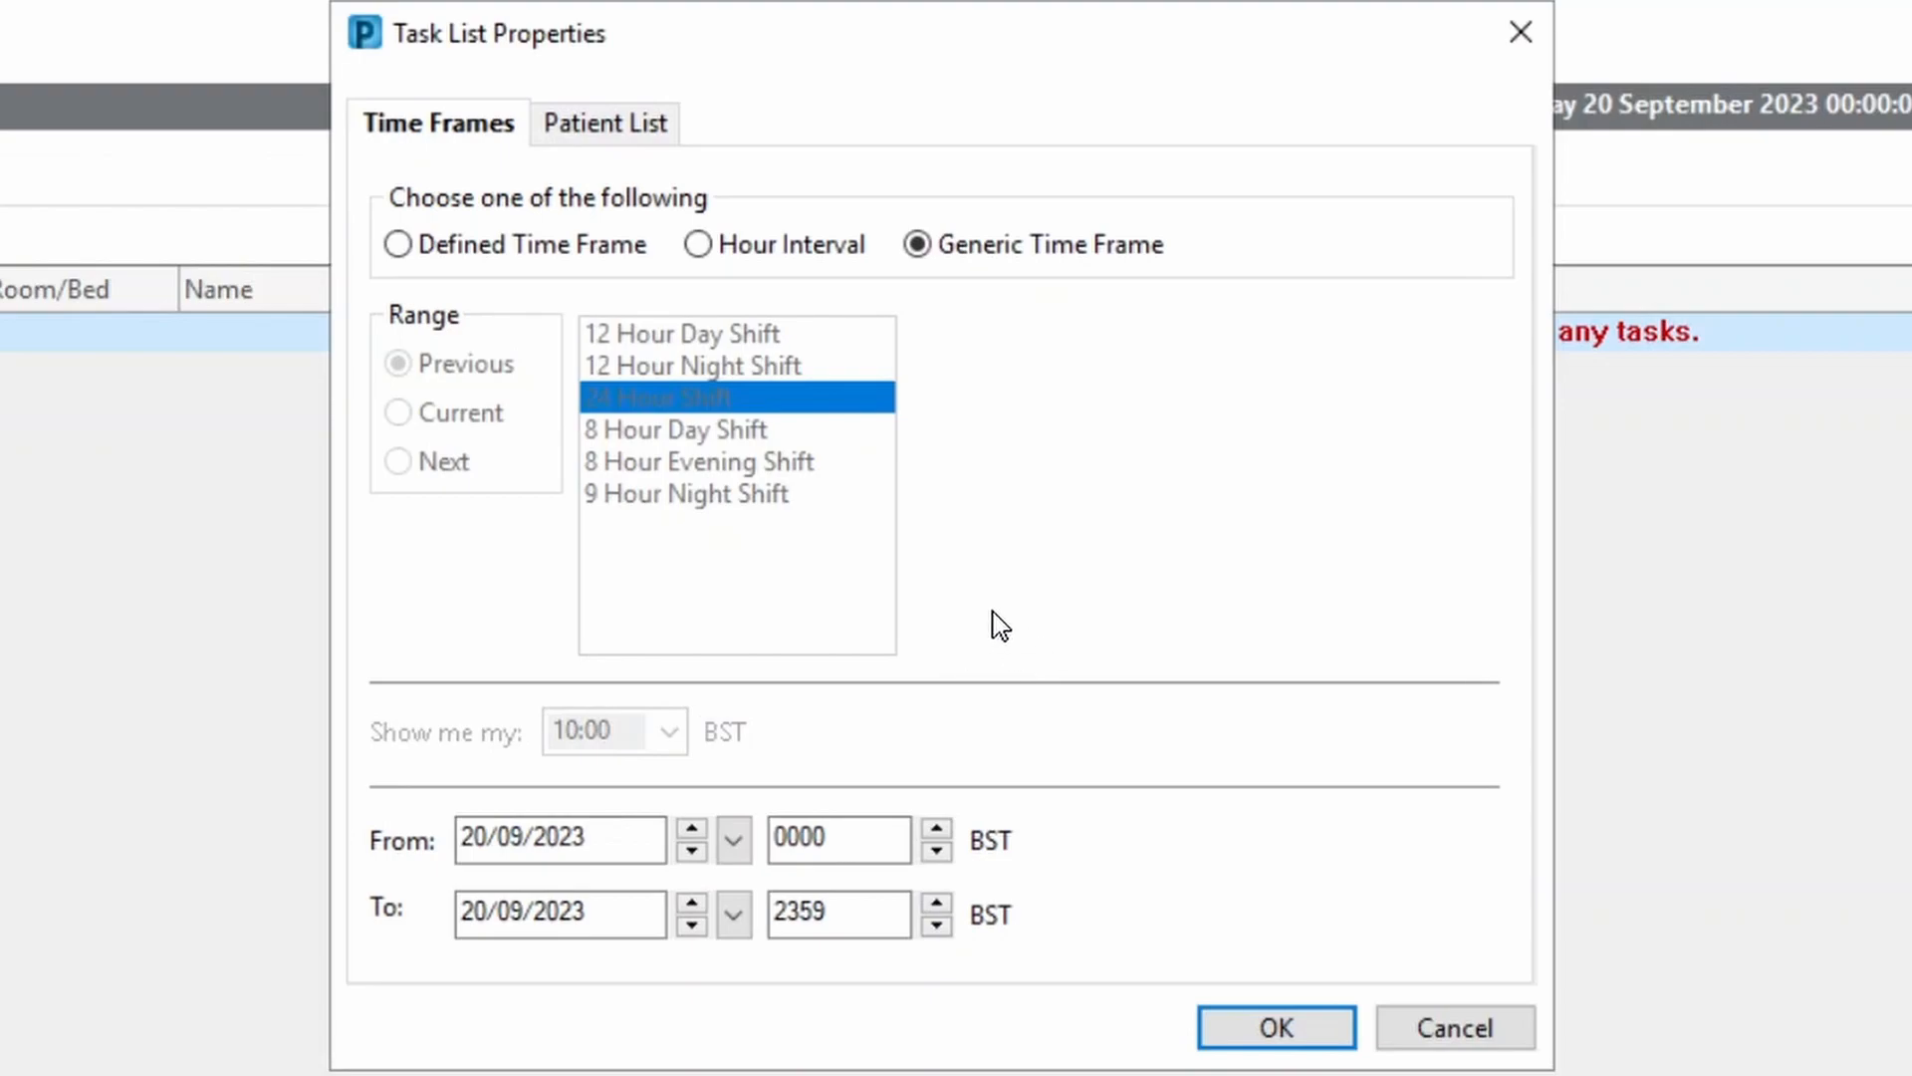
pyautogui.click(477, 253)
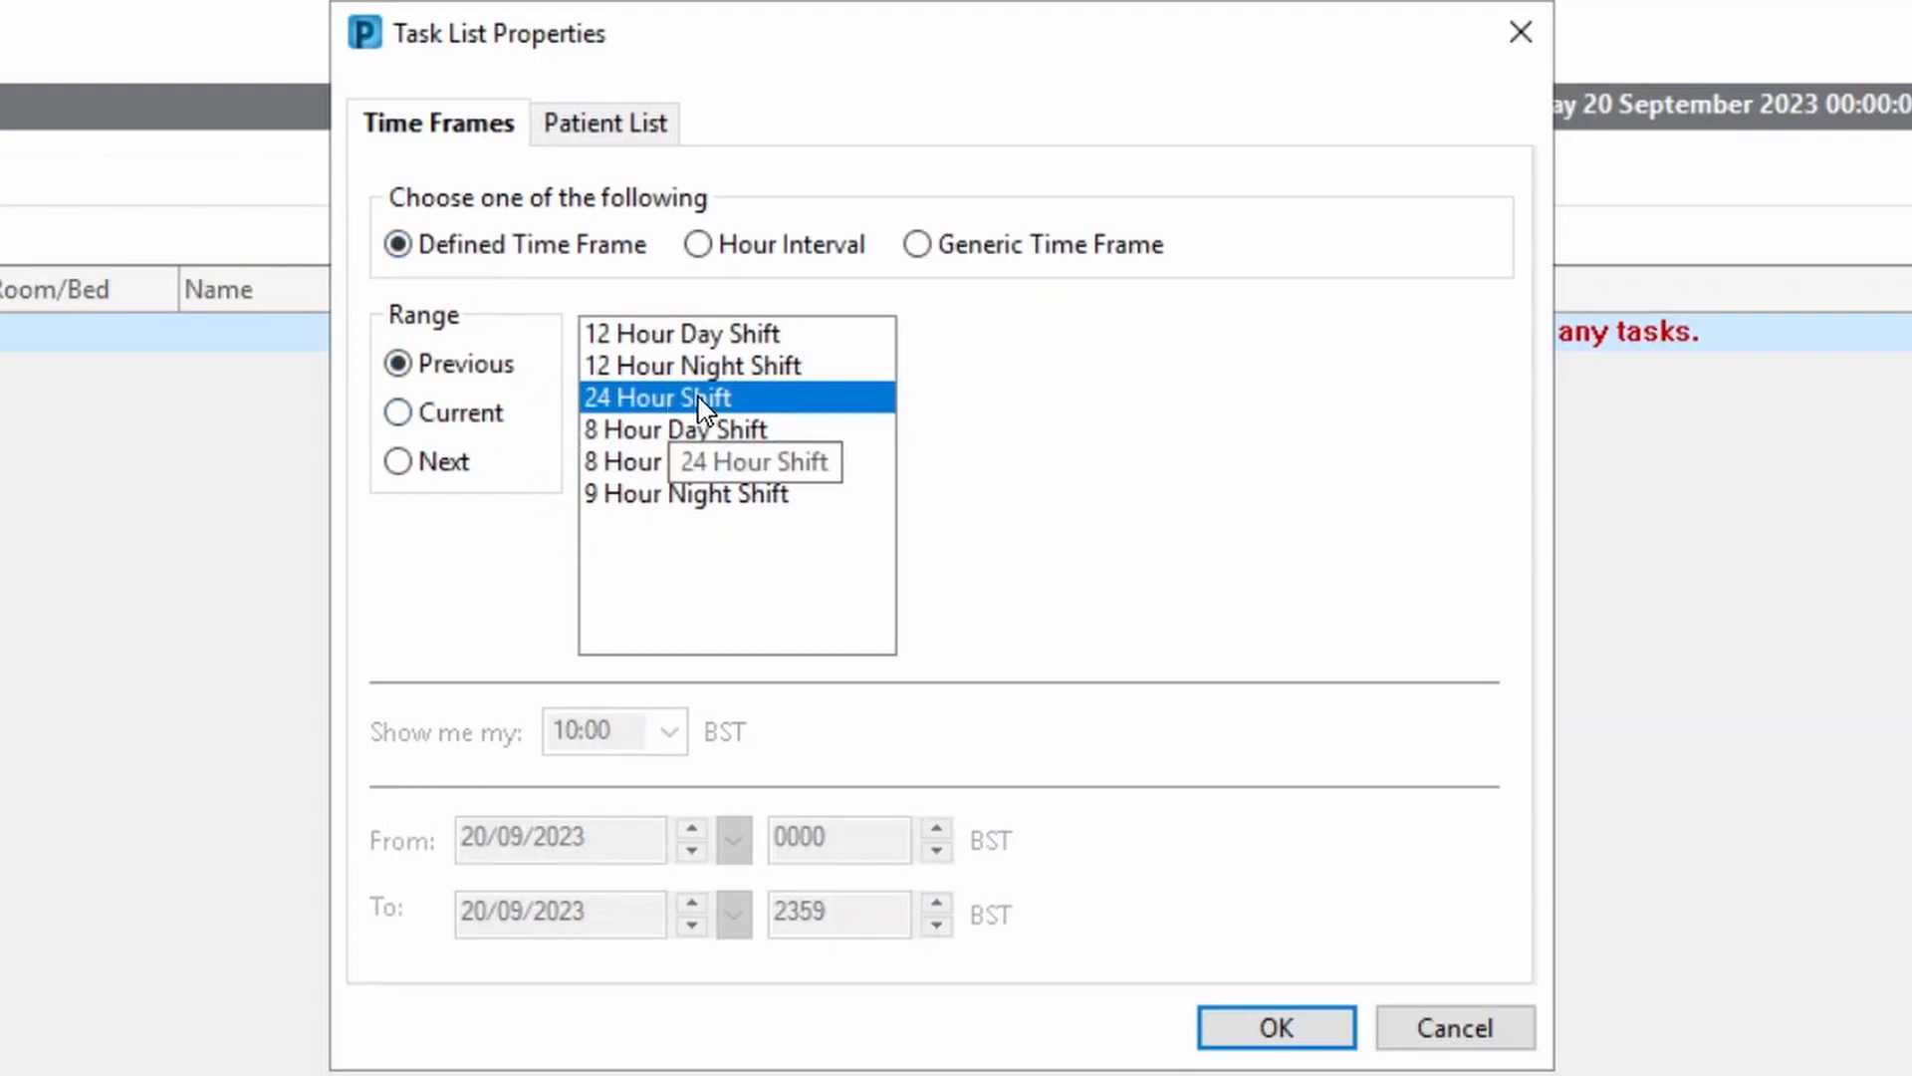
pyautogui.moveTo(702, 408)
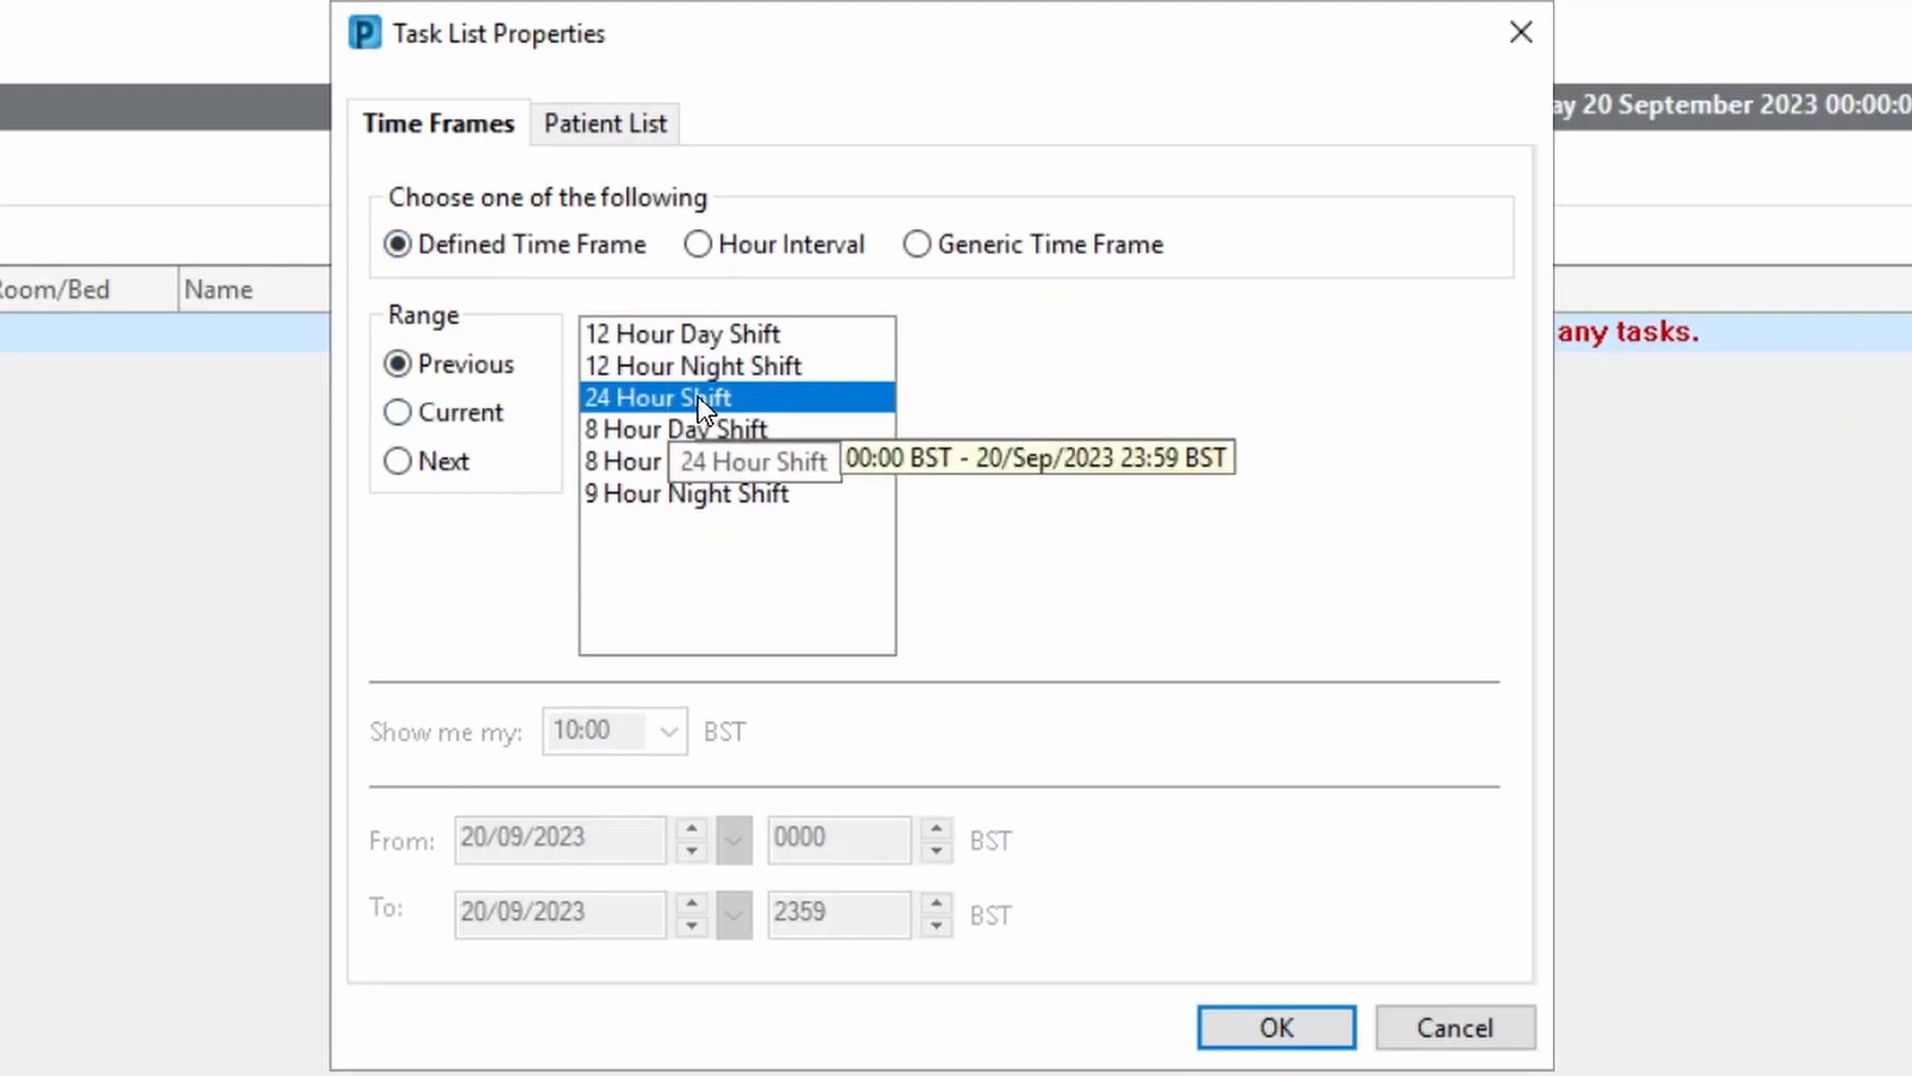
pyautogui.click(450, 424)
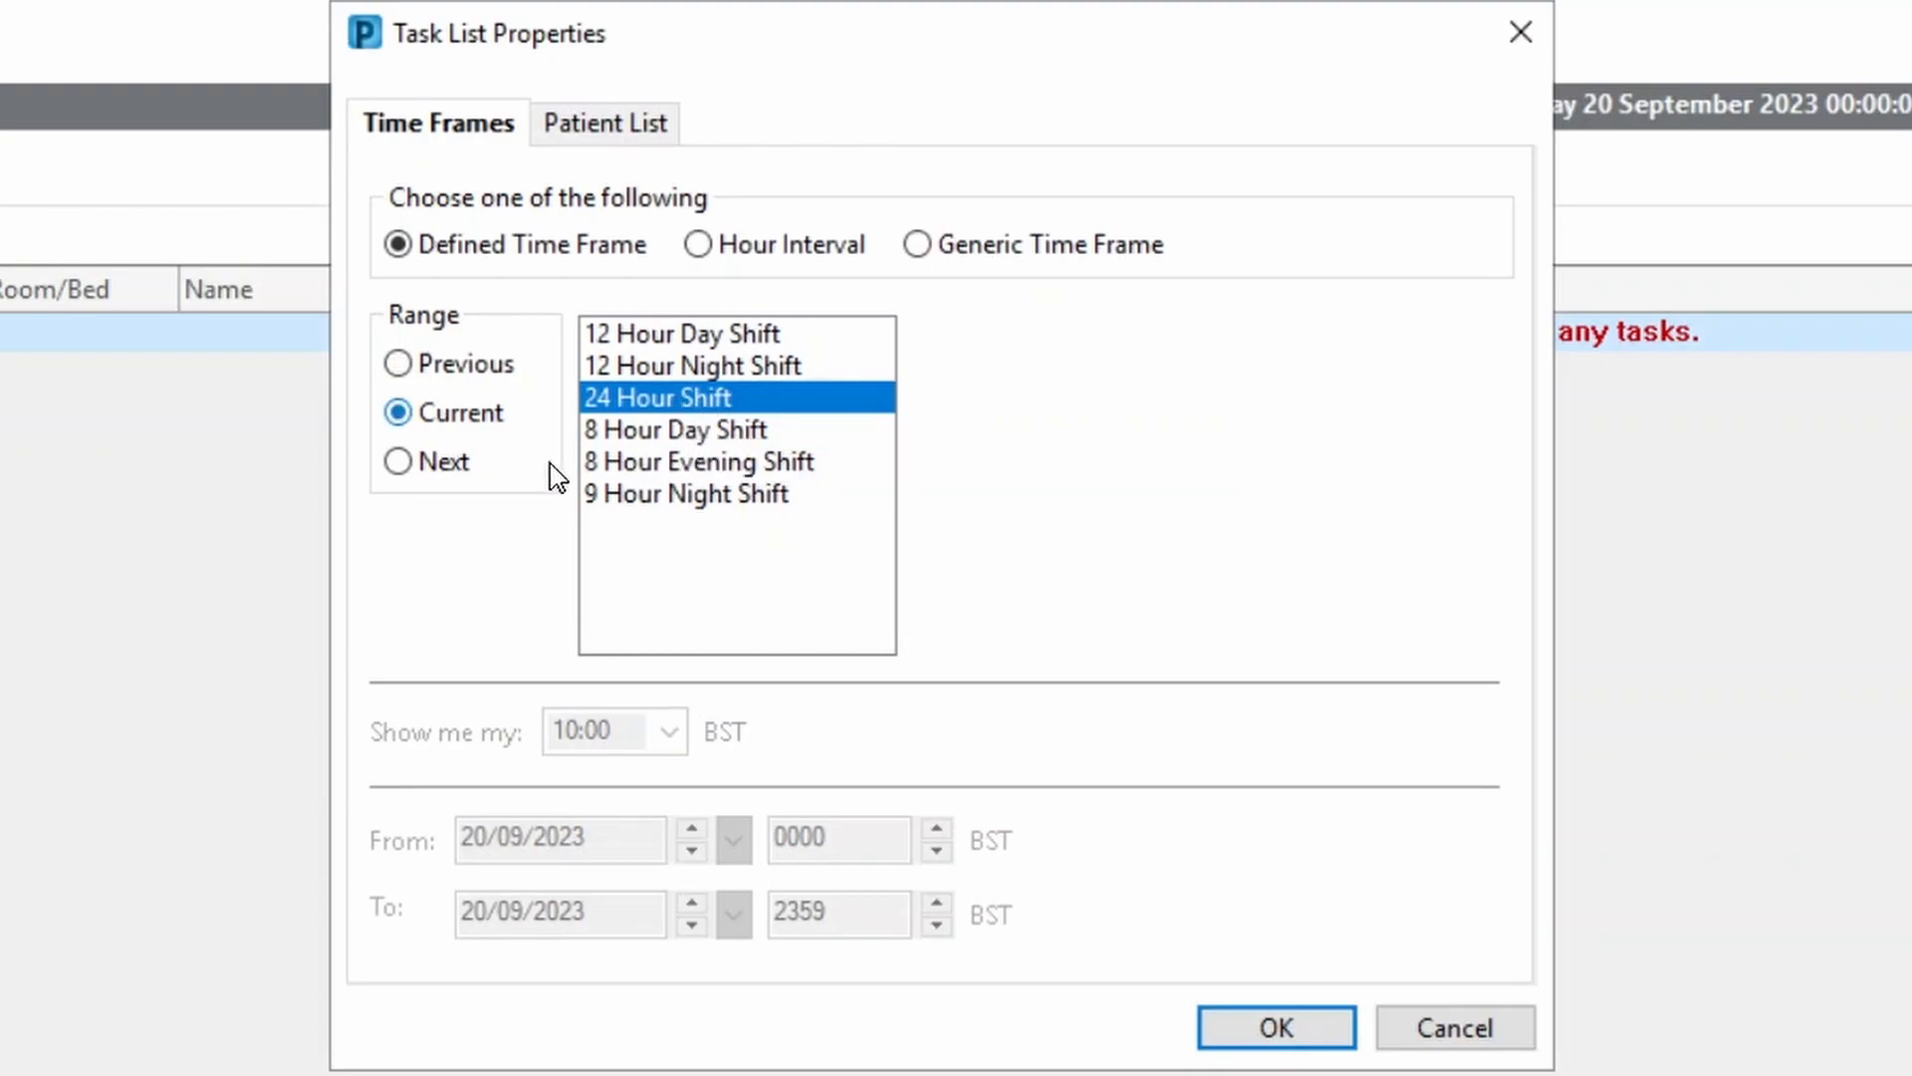
pyautogui.click(1287, 1034)
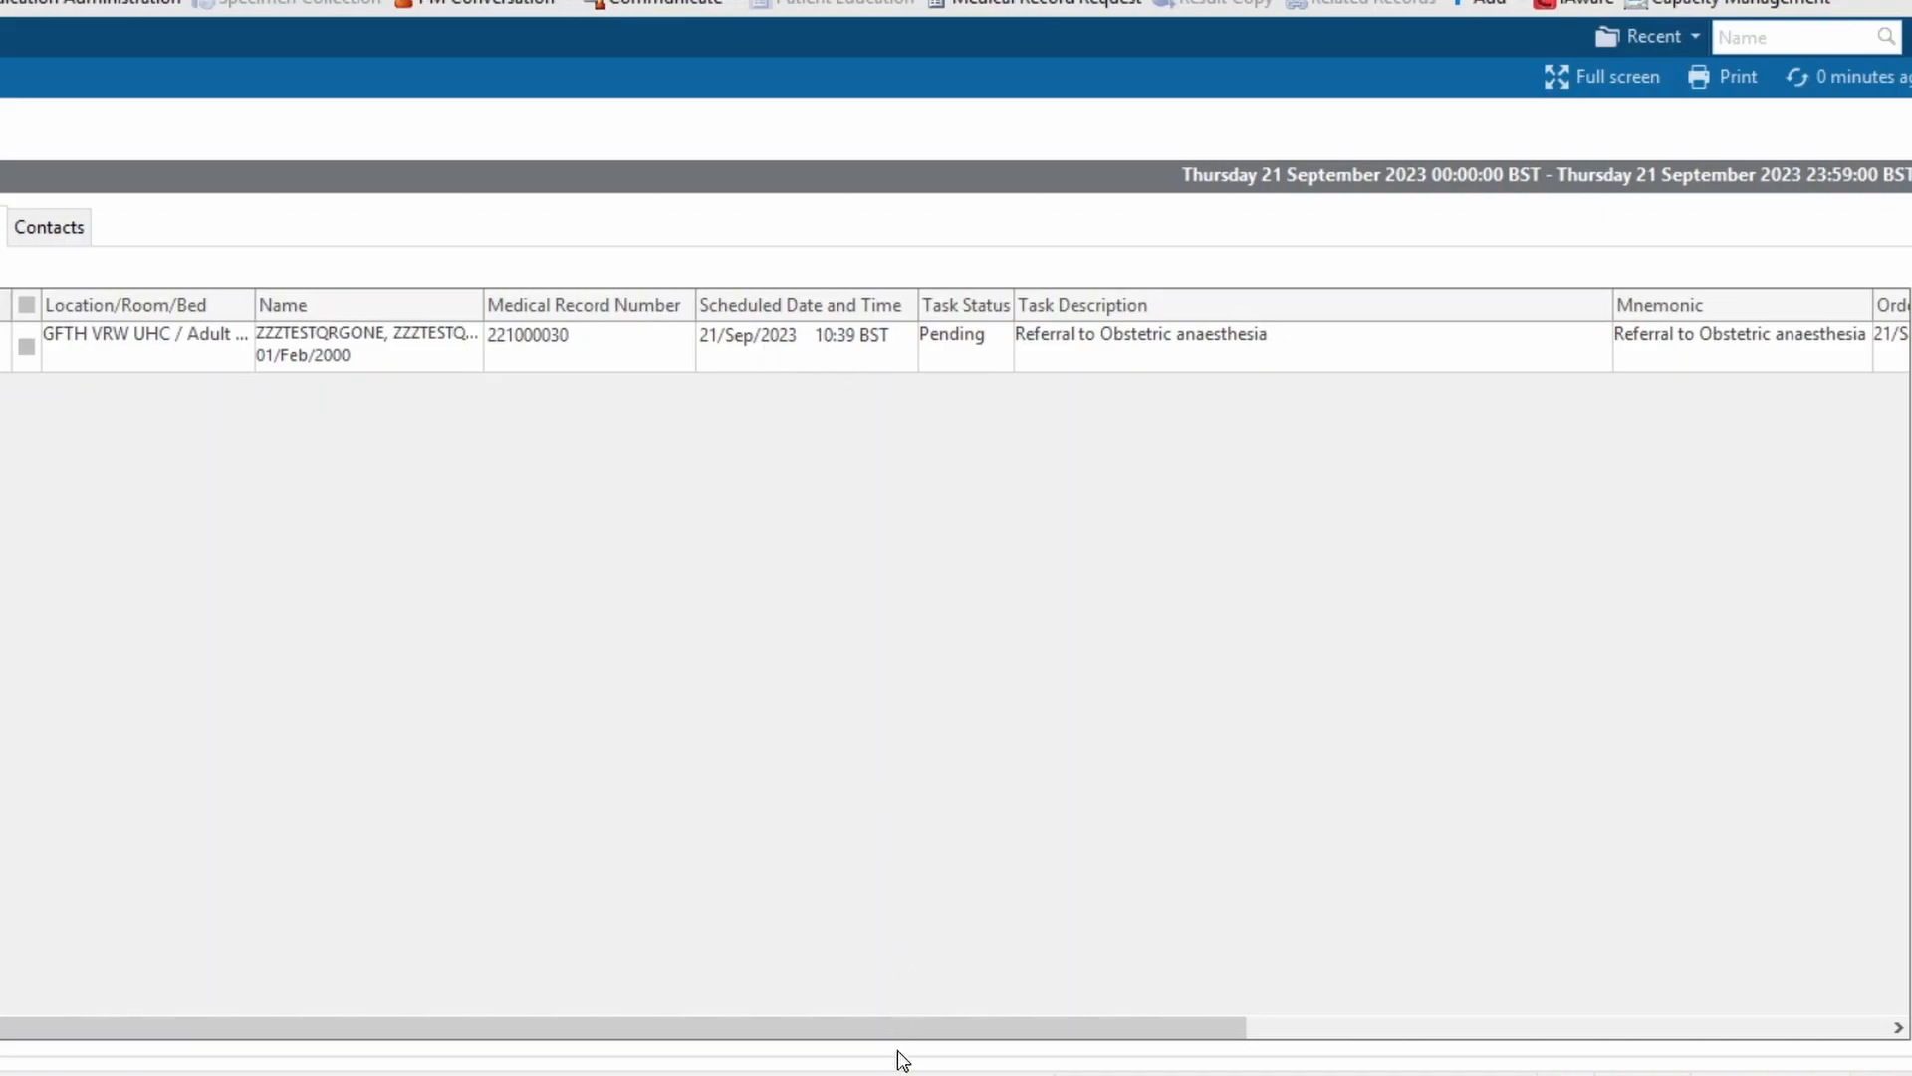
pyautogui.moveTo(848, 1030); pyautogui.dragTo(1534, 1000)
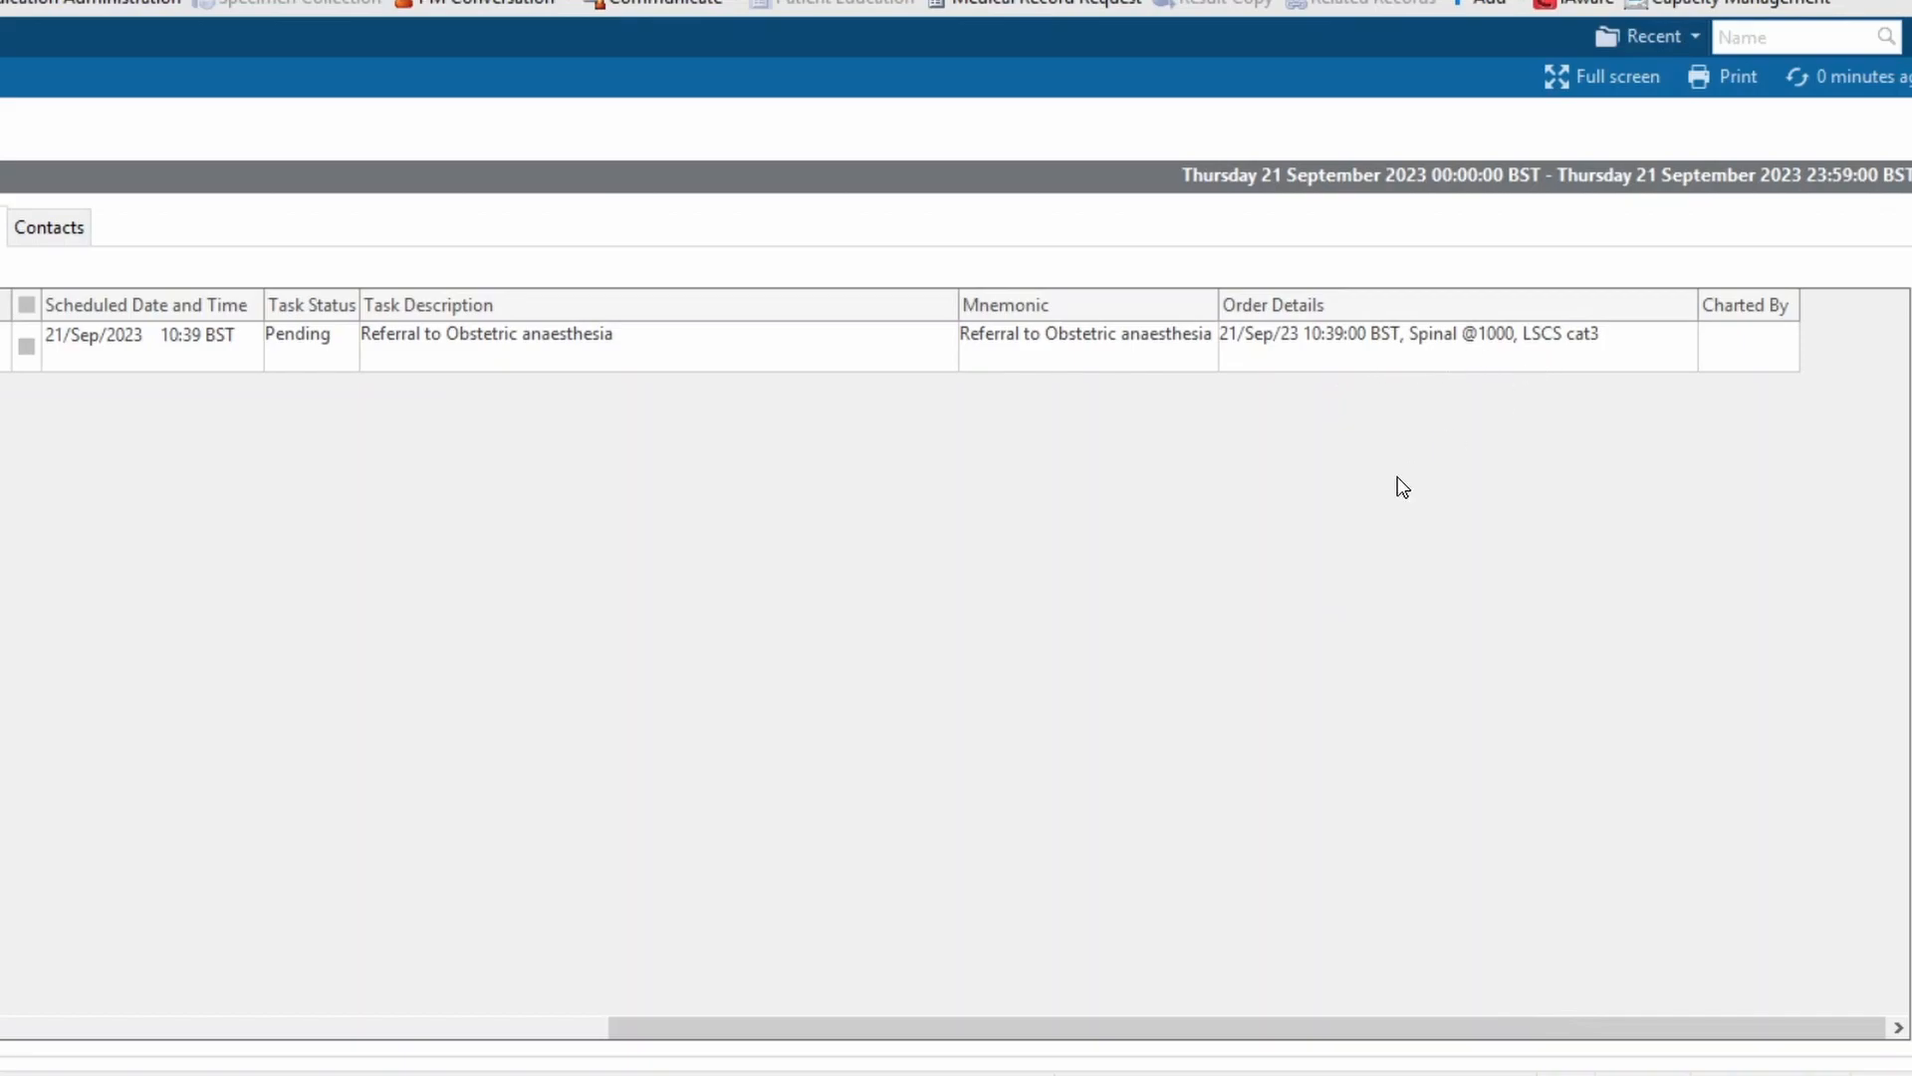
pyautogui.moveTo(1197, 1029); pyautogui.dragTo(168, 497)
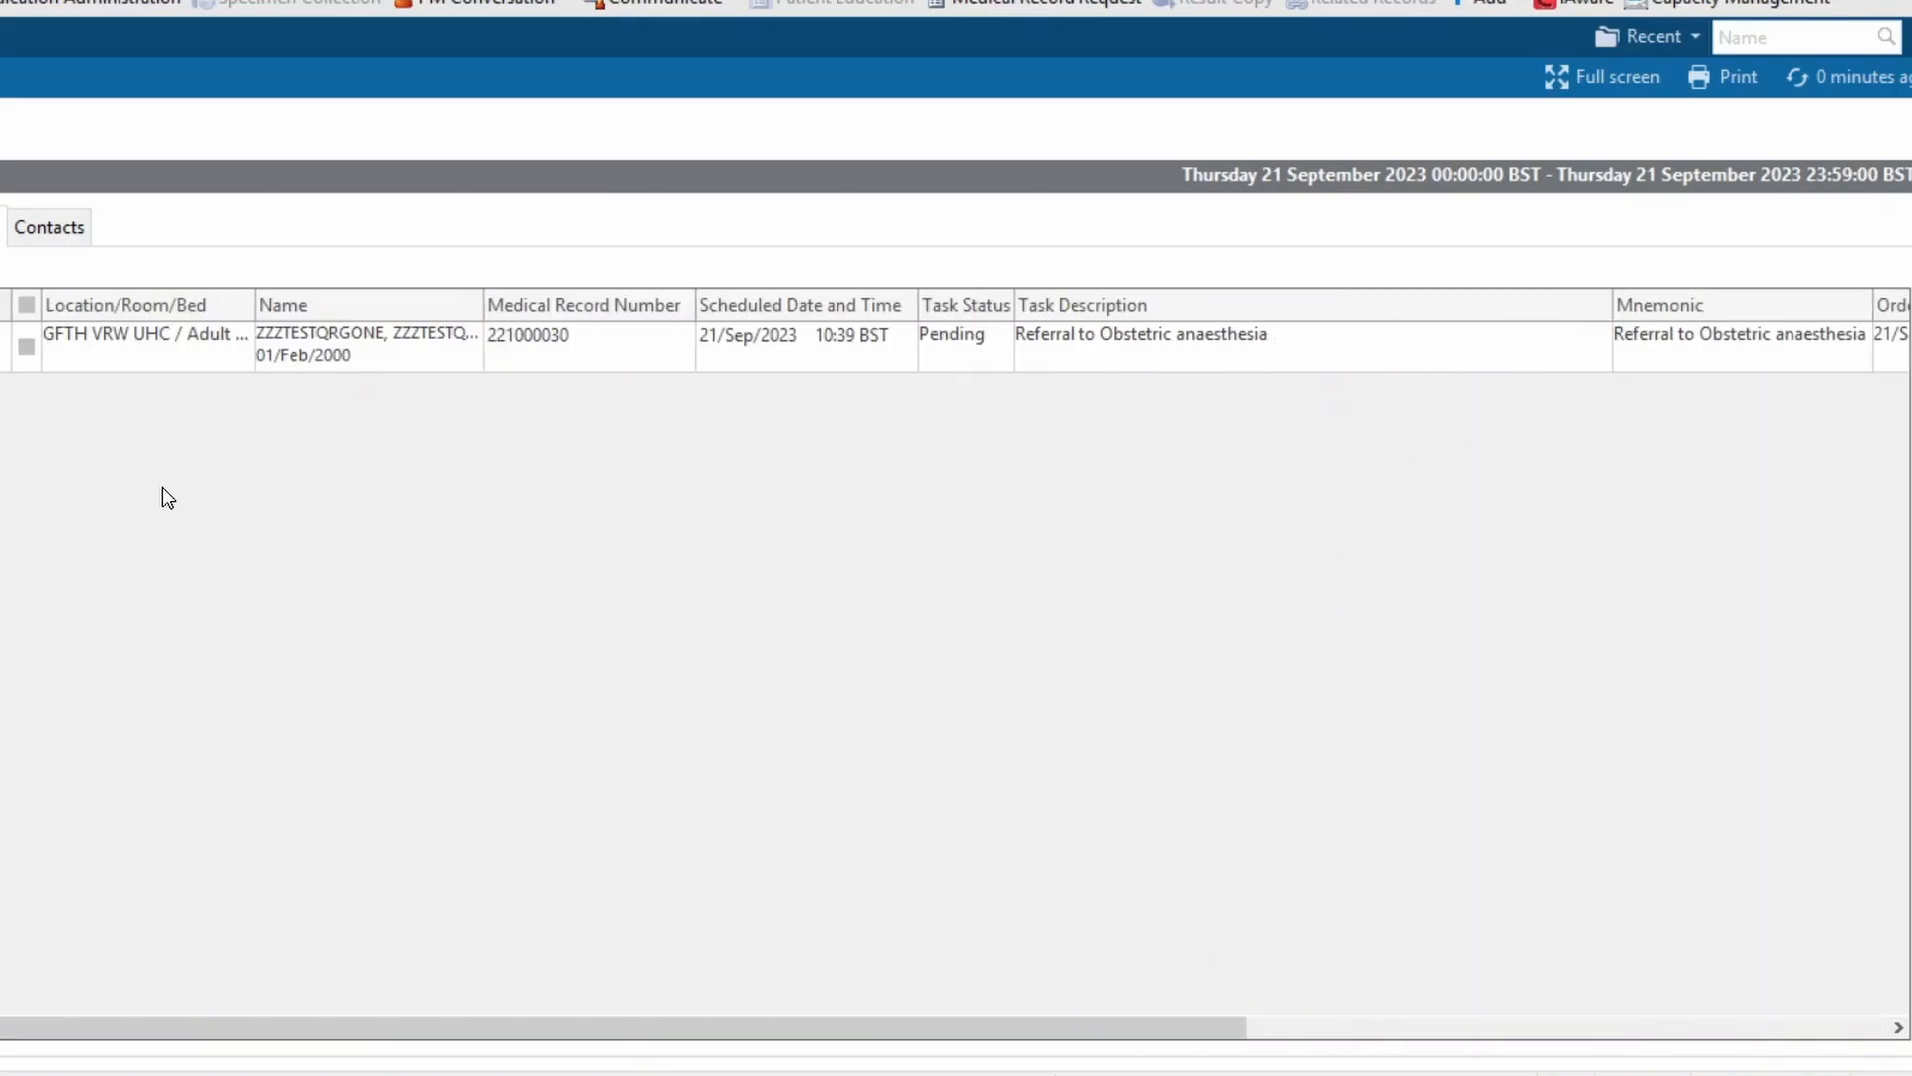
pyautogui.rightClick(408, 371)
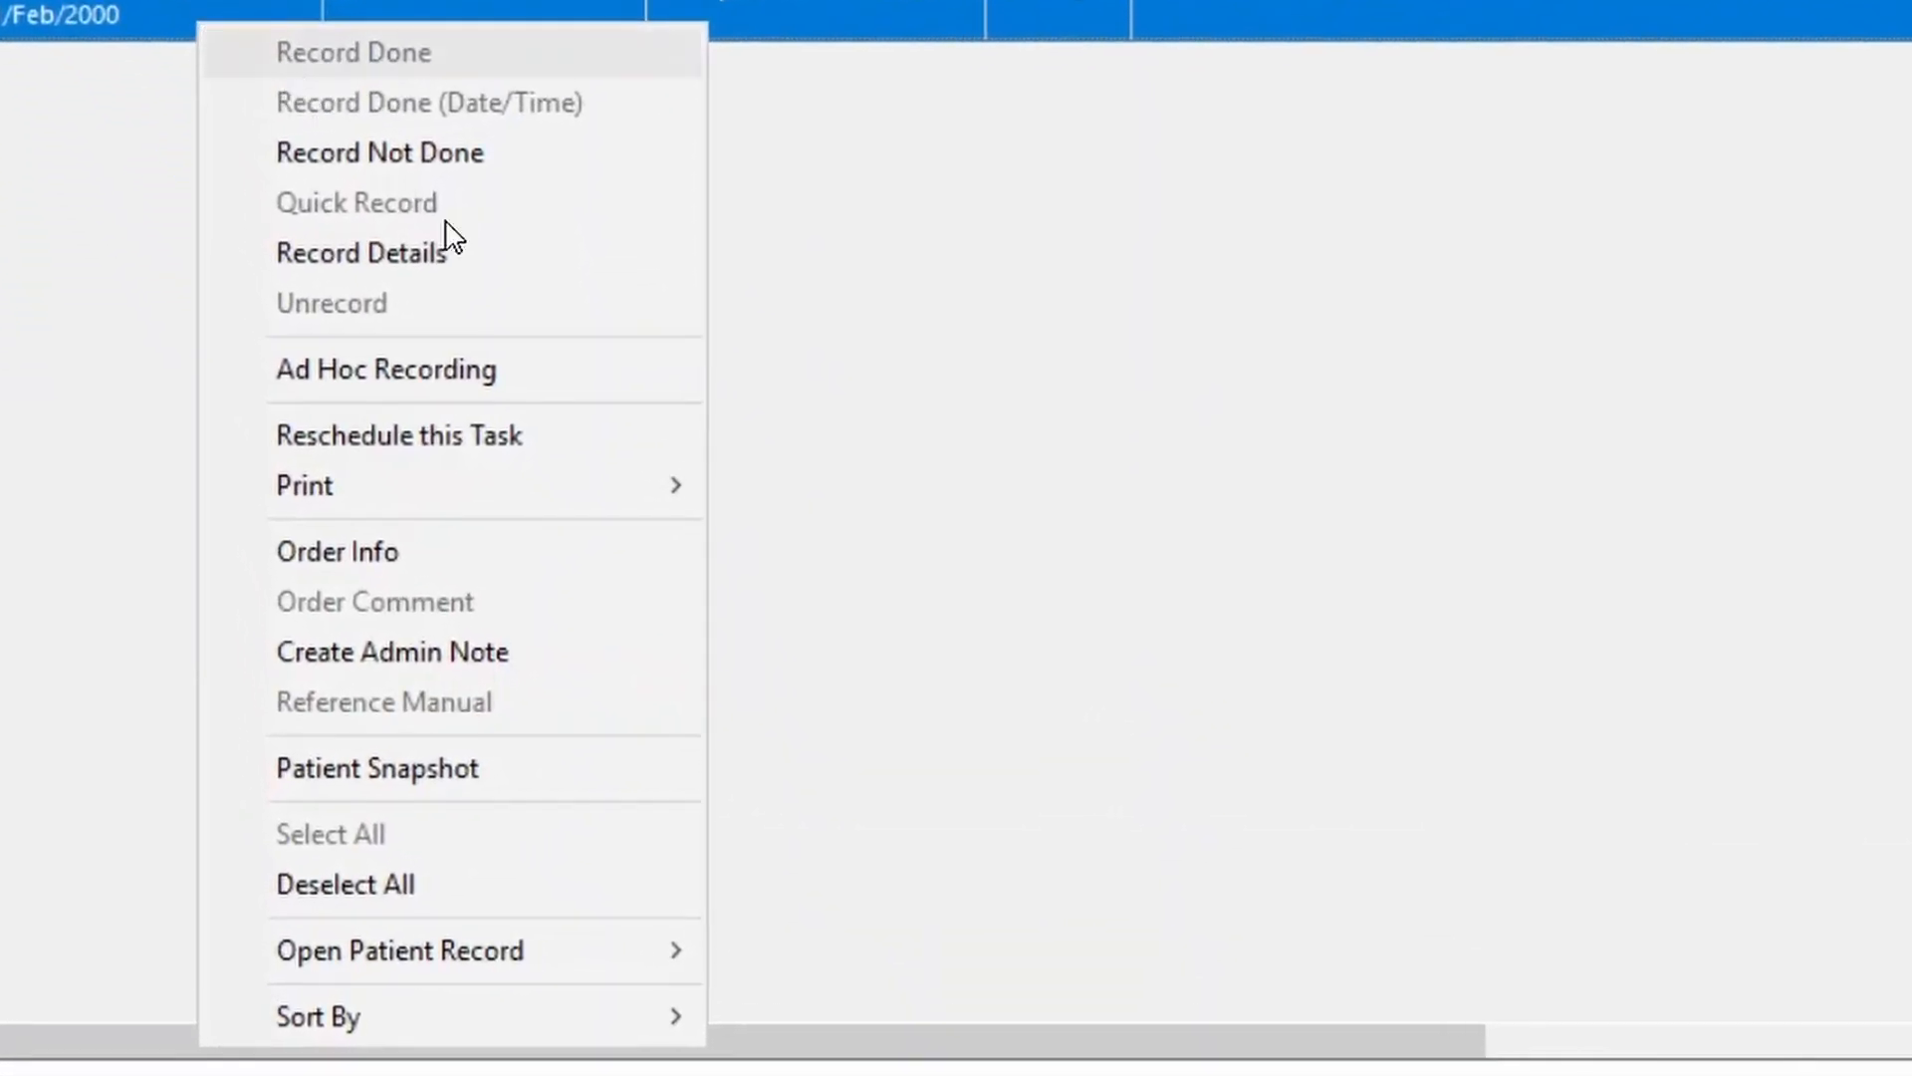
pyautogui.moveTo(472, 948)
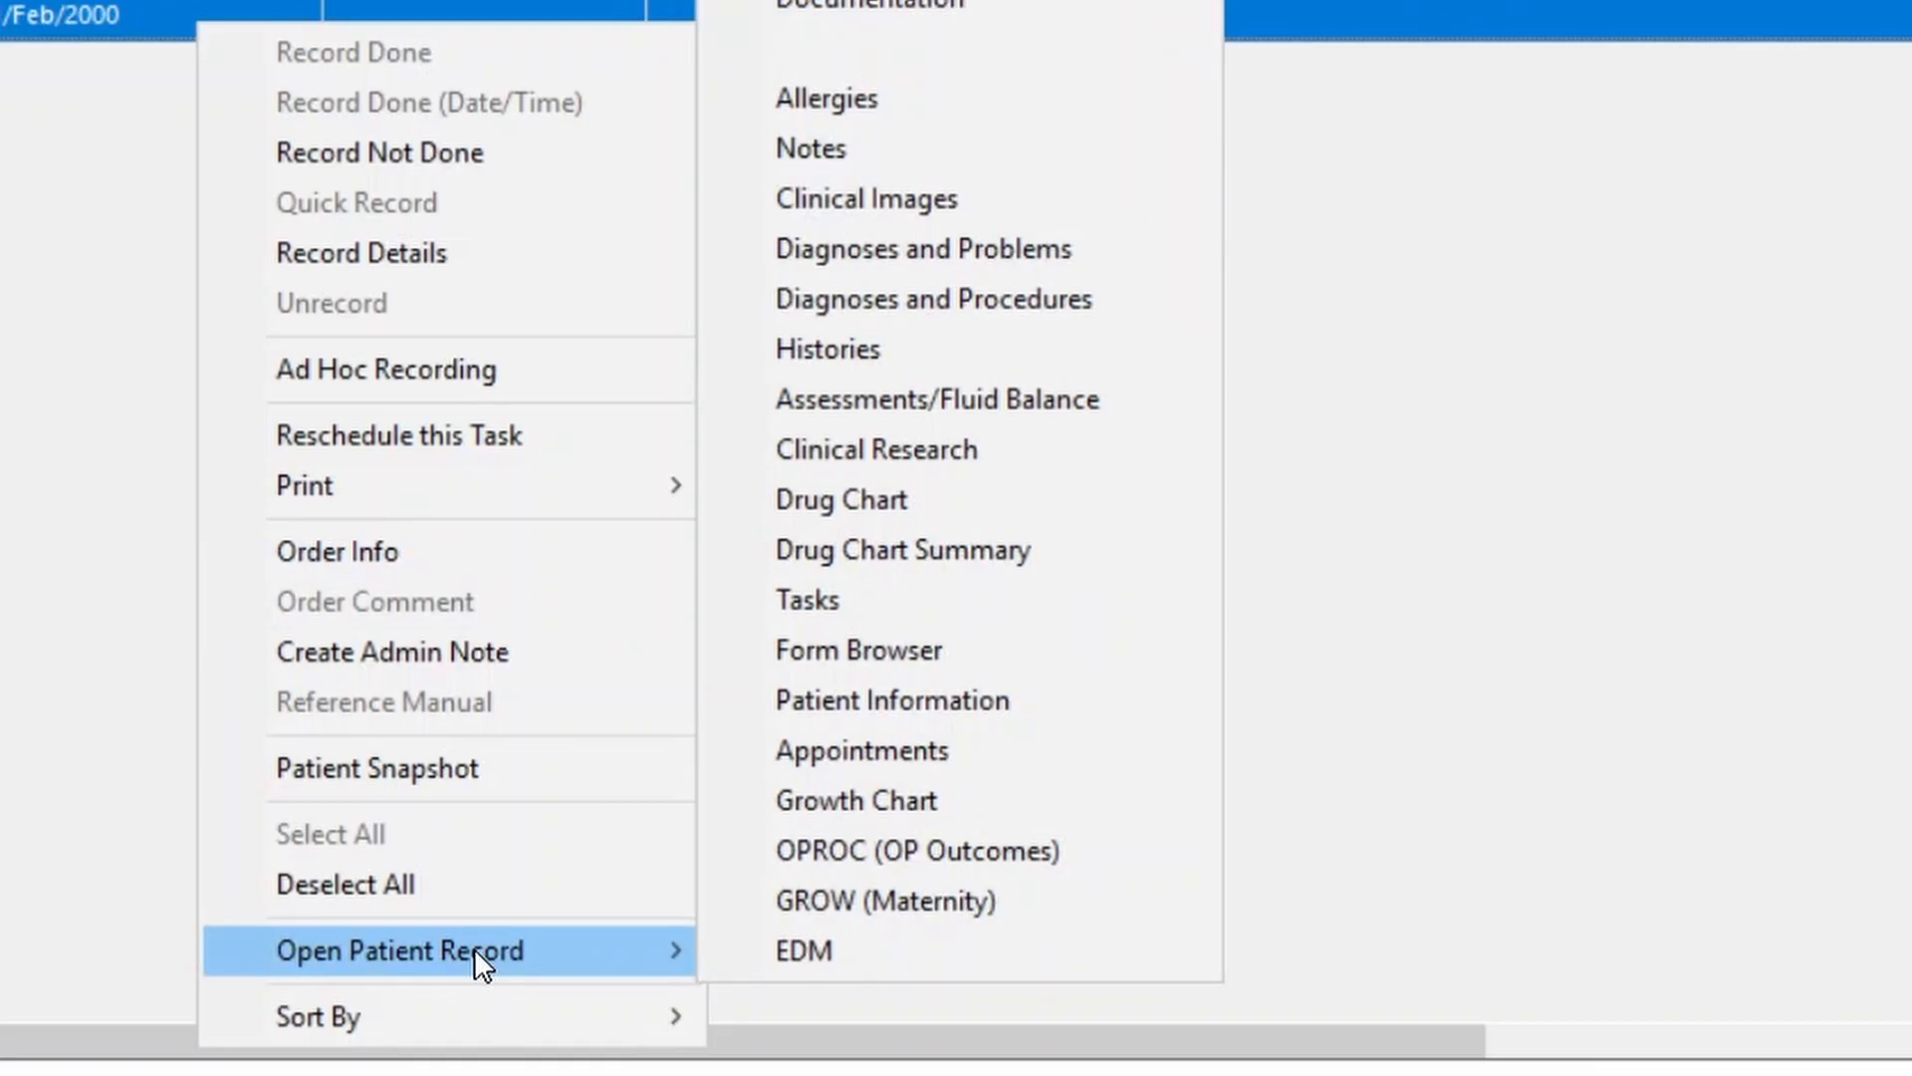
pyautogui.click(139, 248)
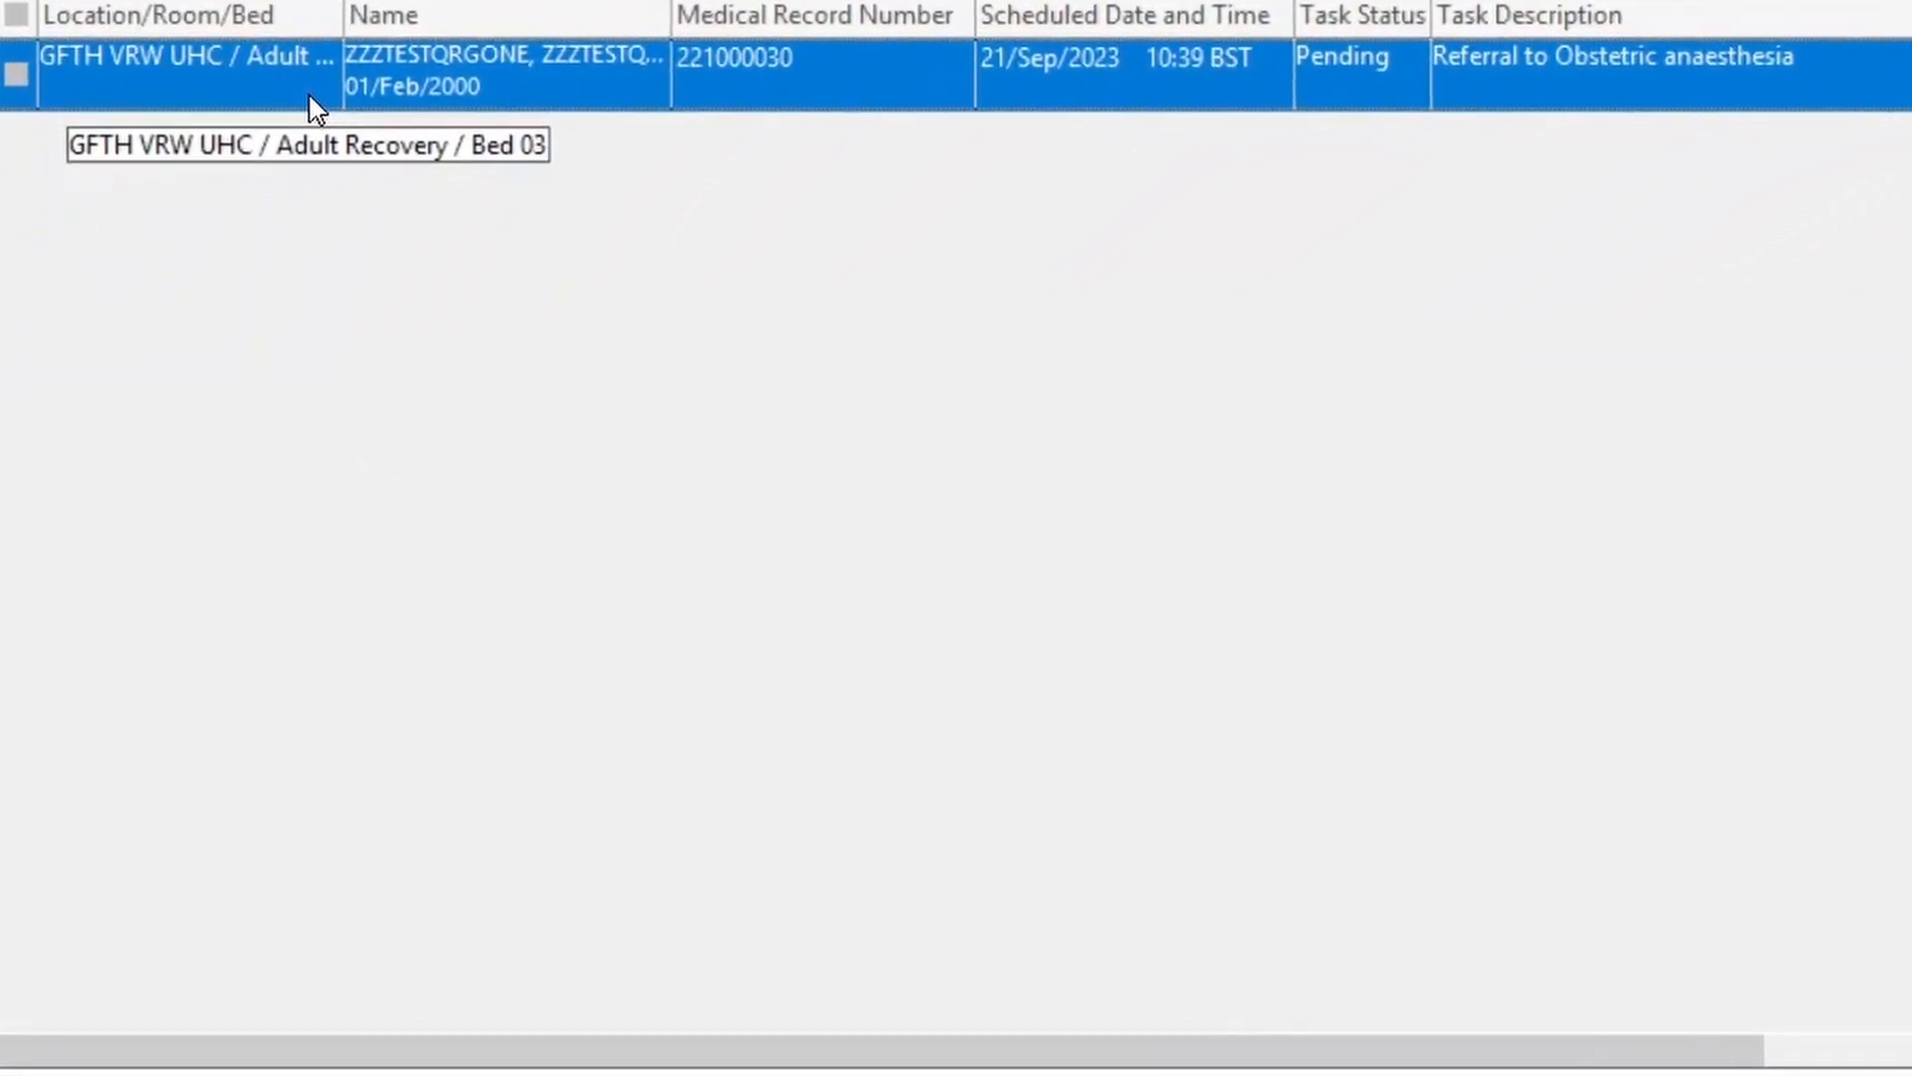
# Add the admin note 'Needs review again' to the referral task, then reopen it to check
pyautogui.rightClick(237, 358)
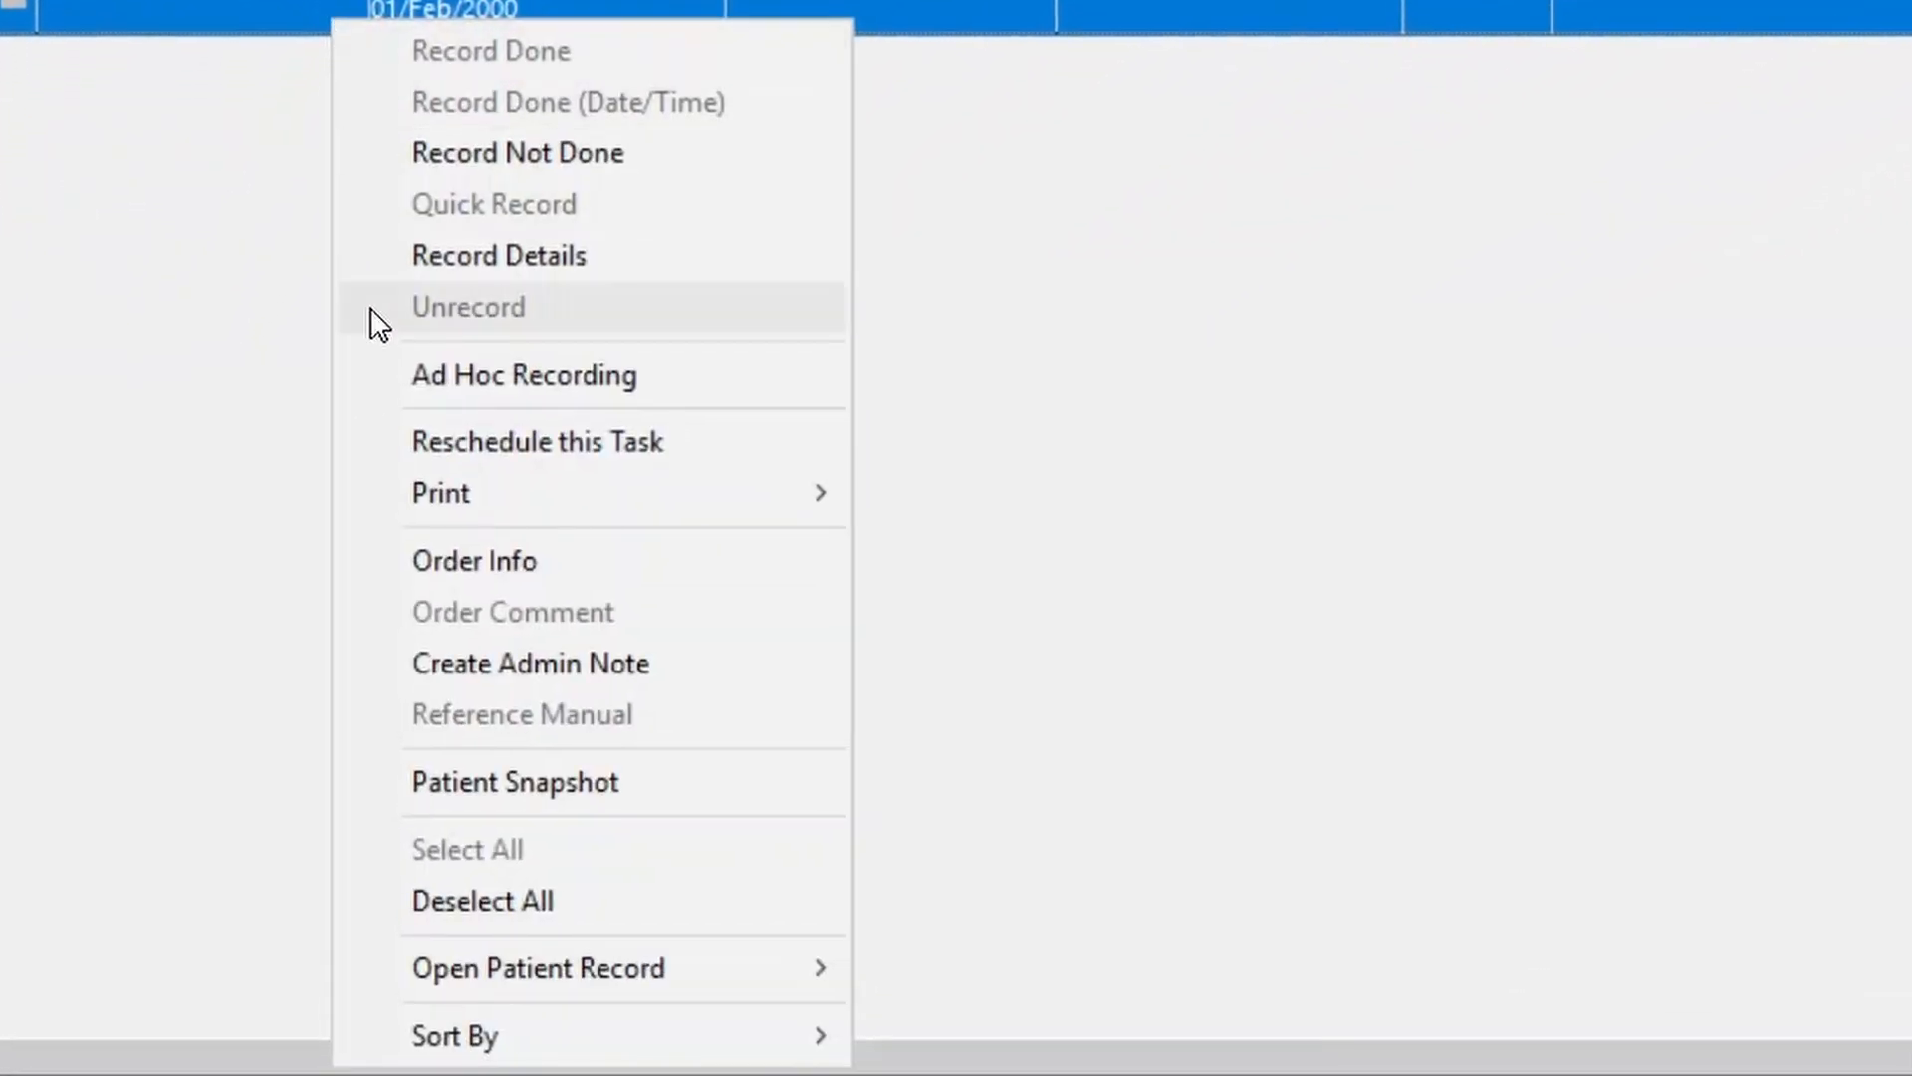
pyautogui.click(584, 669)
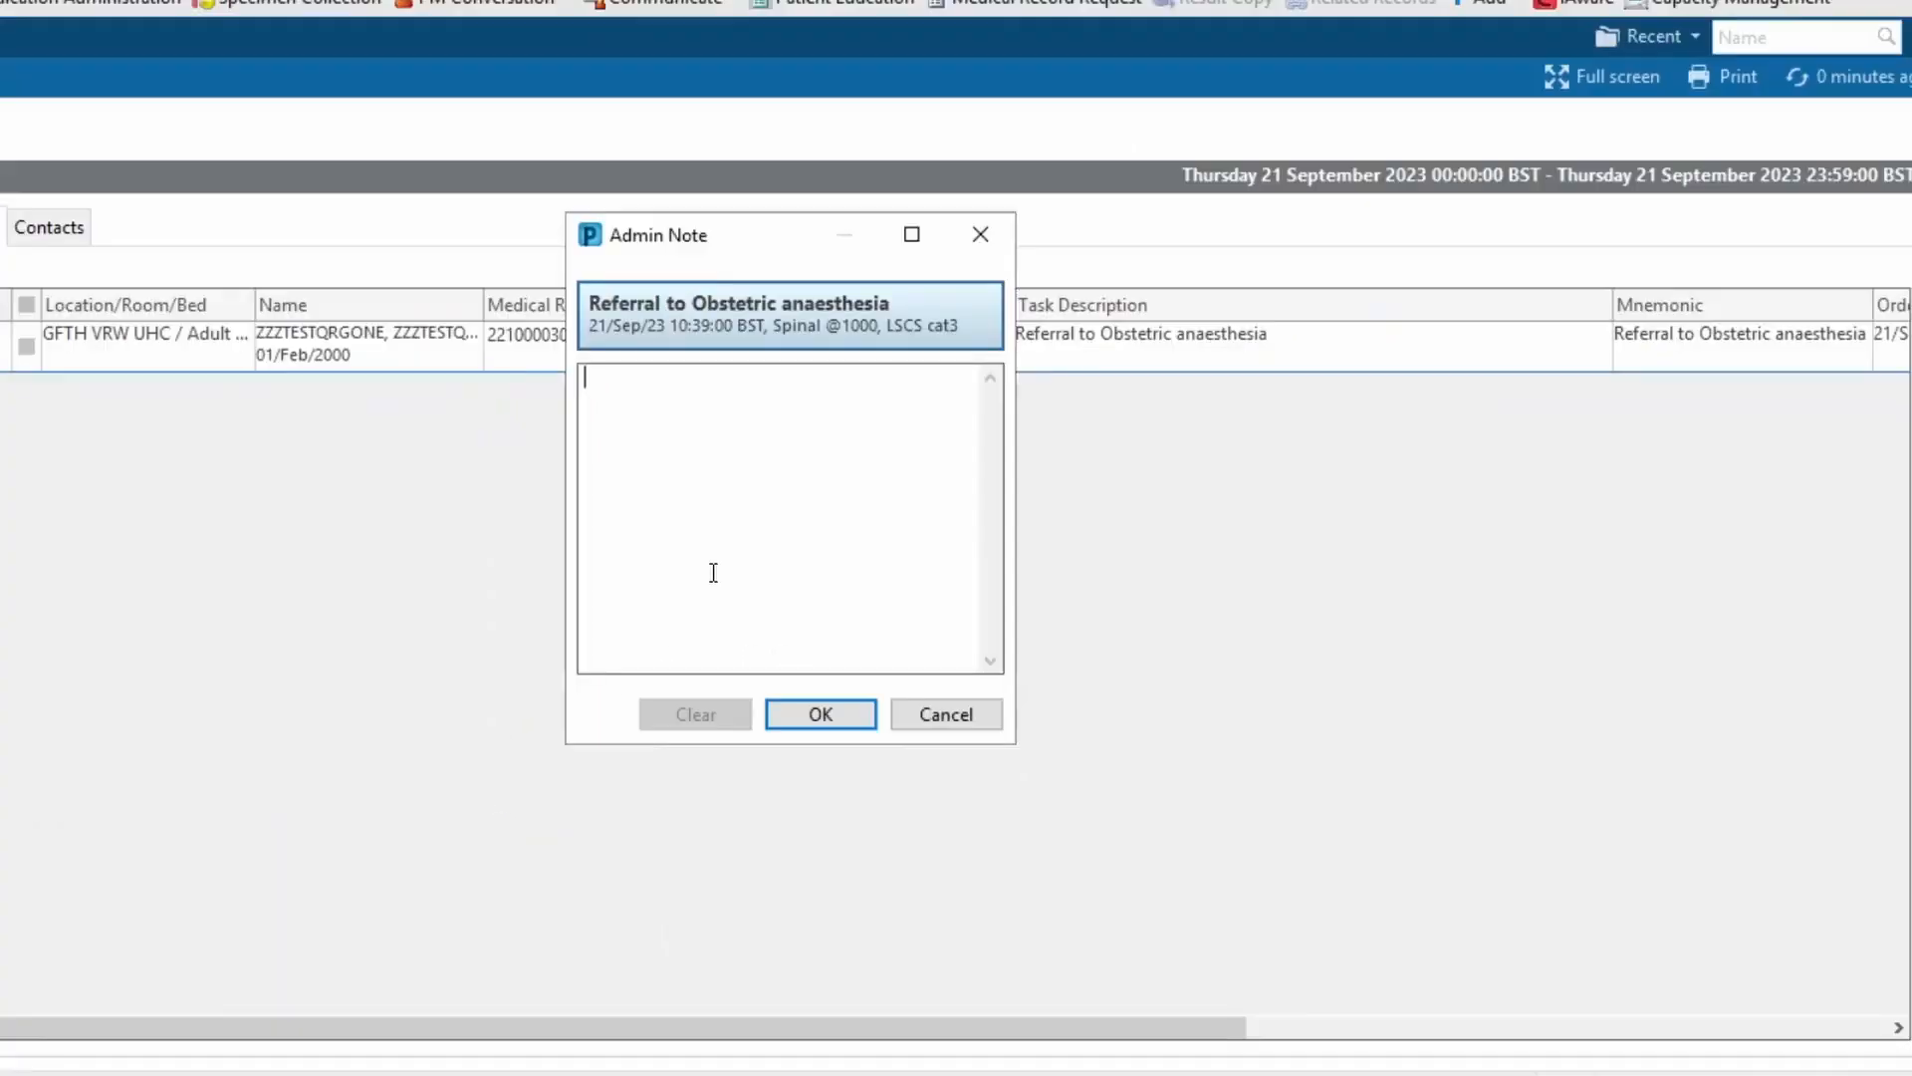
pyautogui.write('Needs review again')
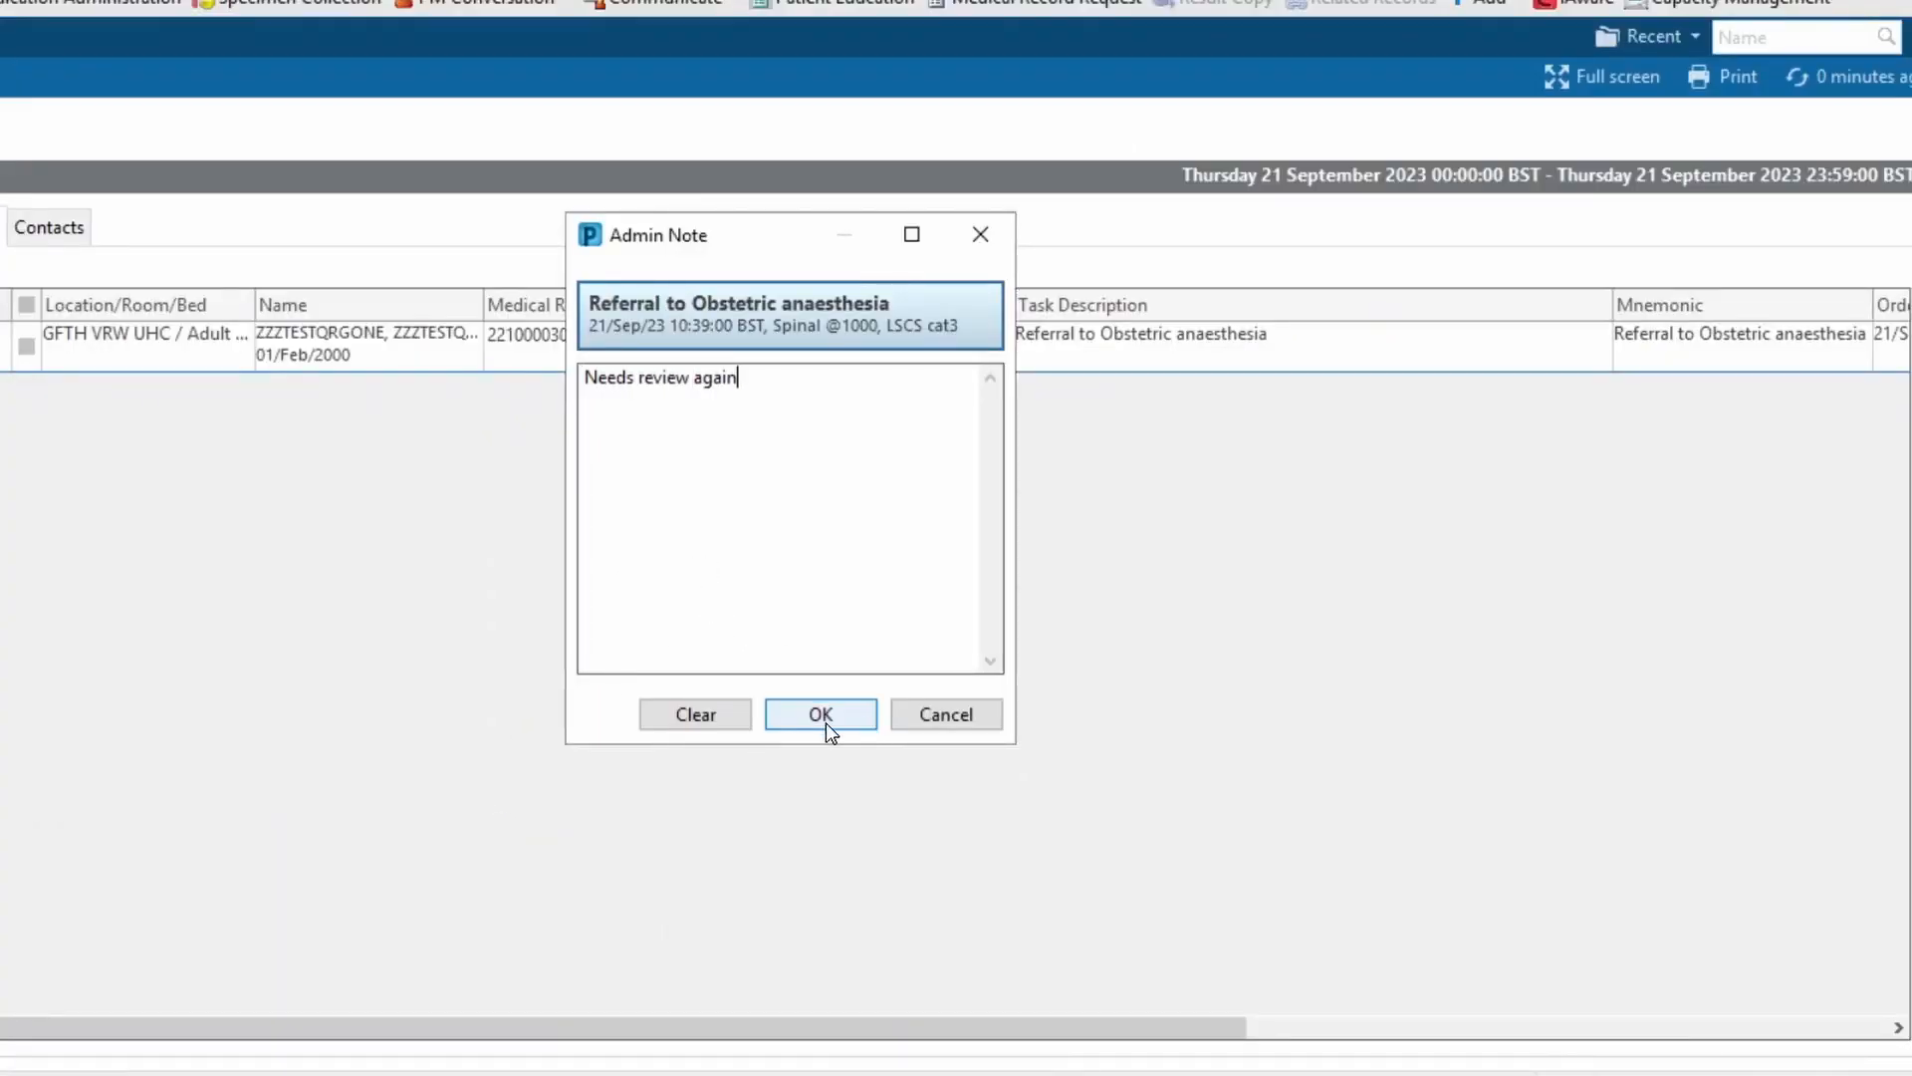
pyautogui.click(821, 714)
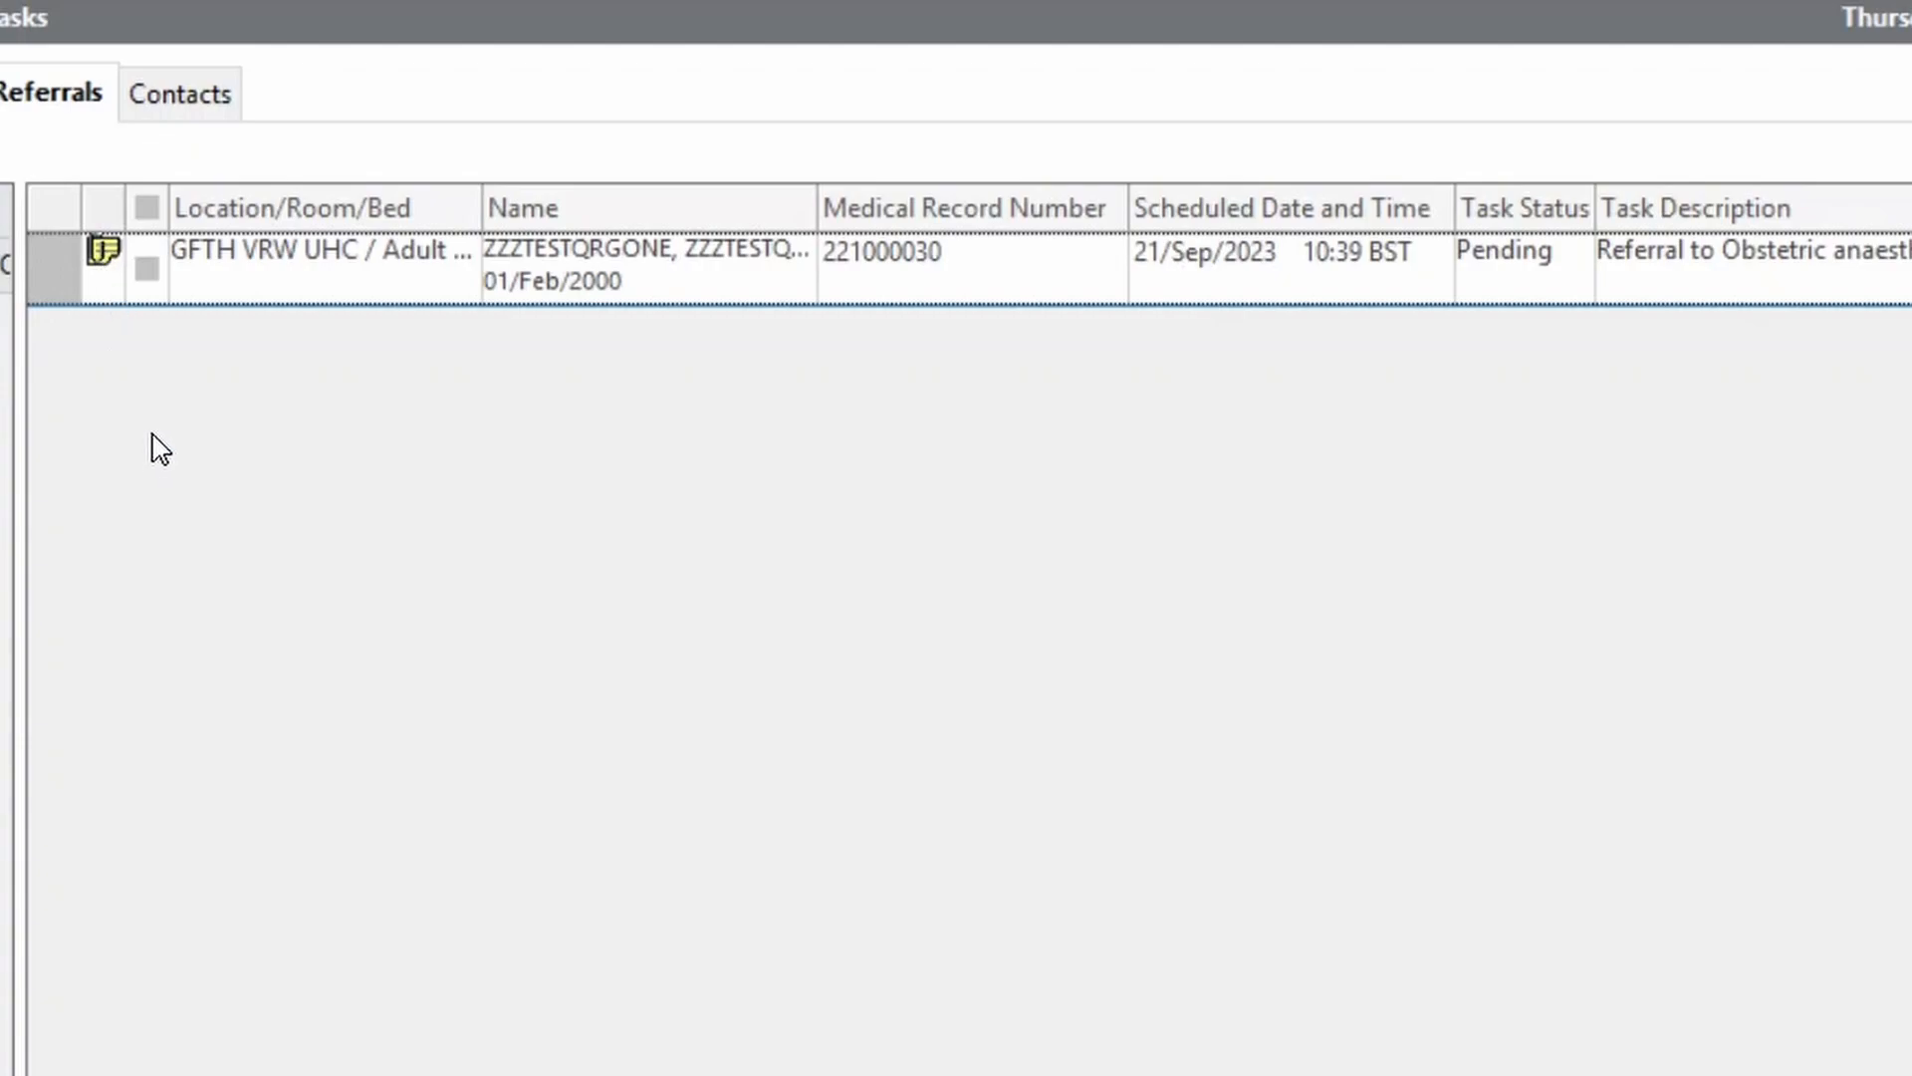
pyautogui.click(112, 256)
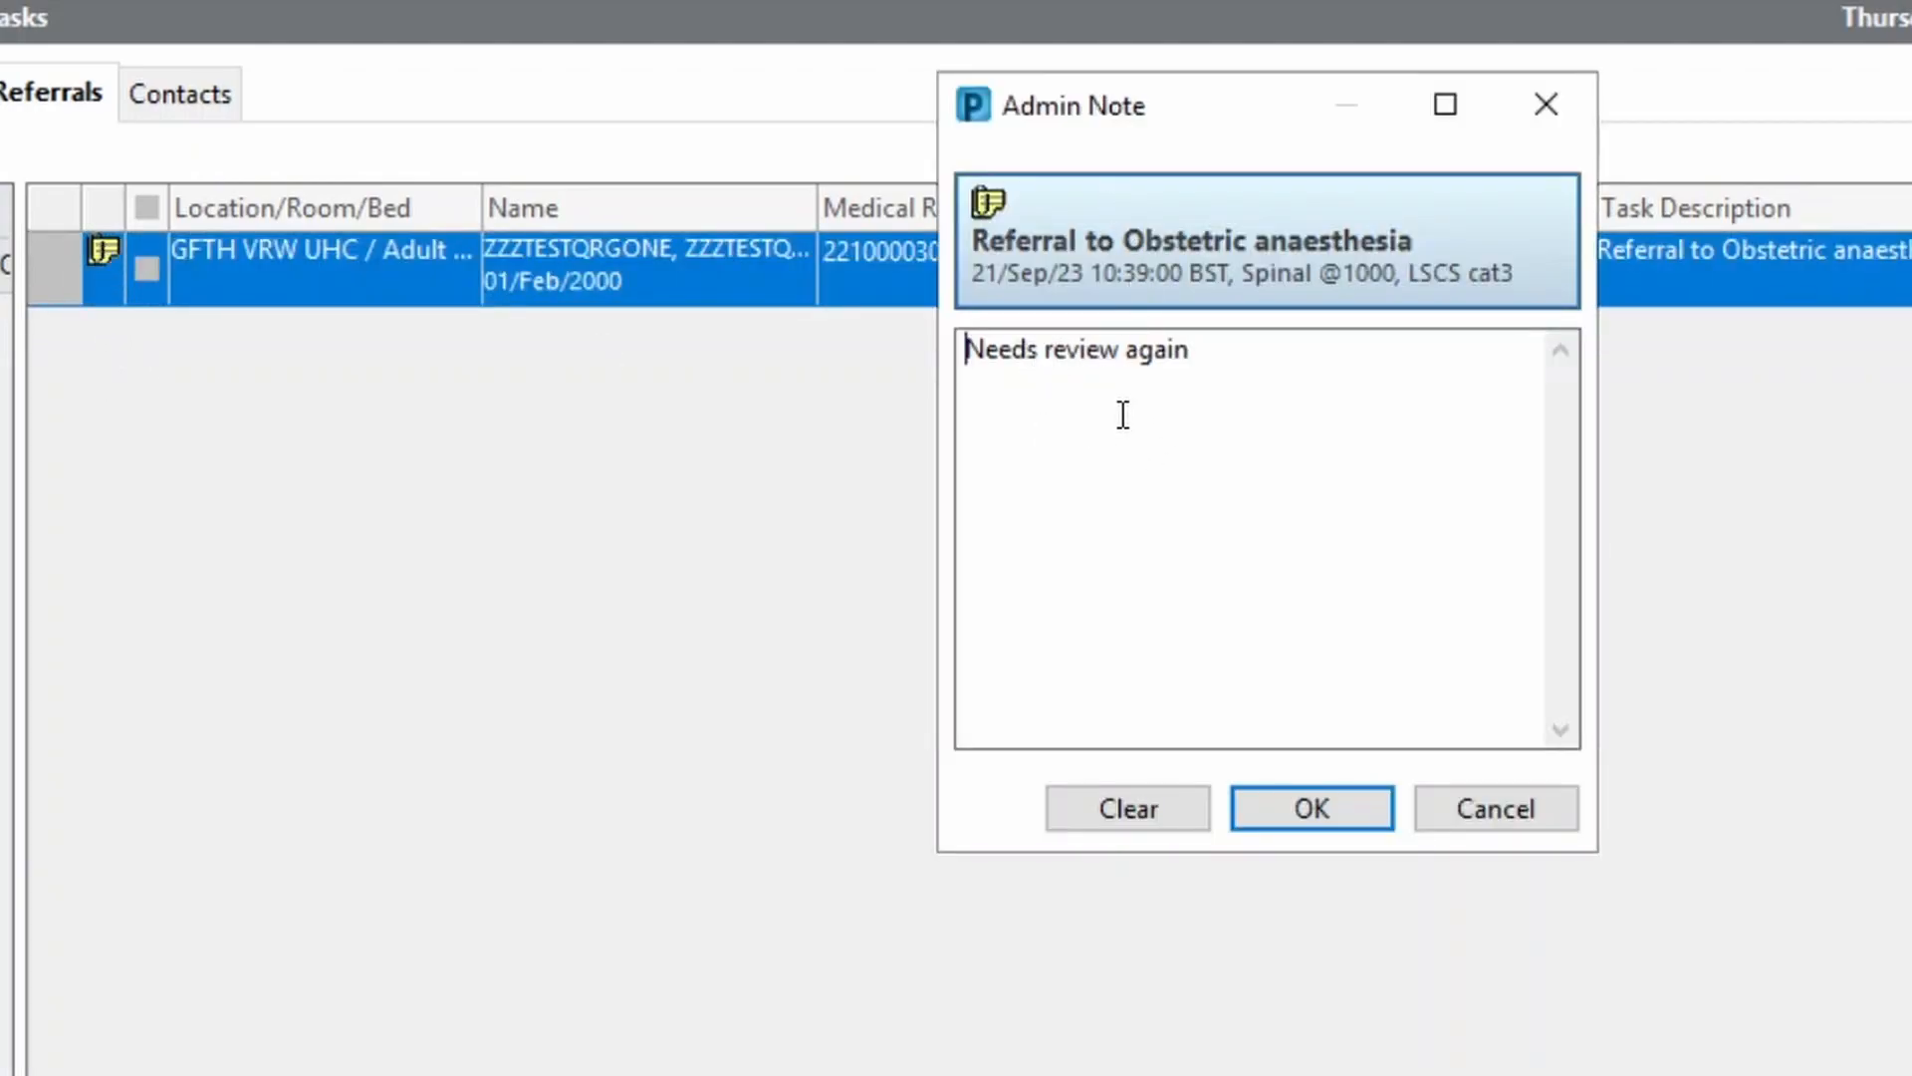
pyautogui.click(1387, 819)
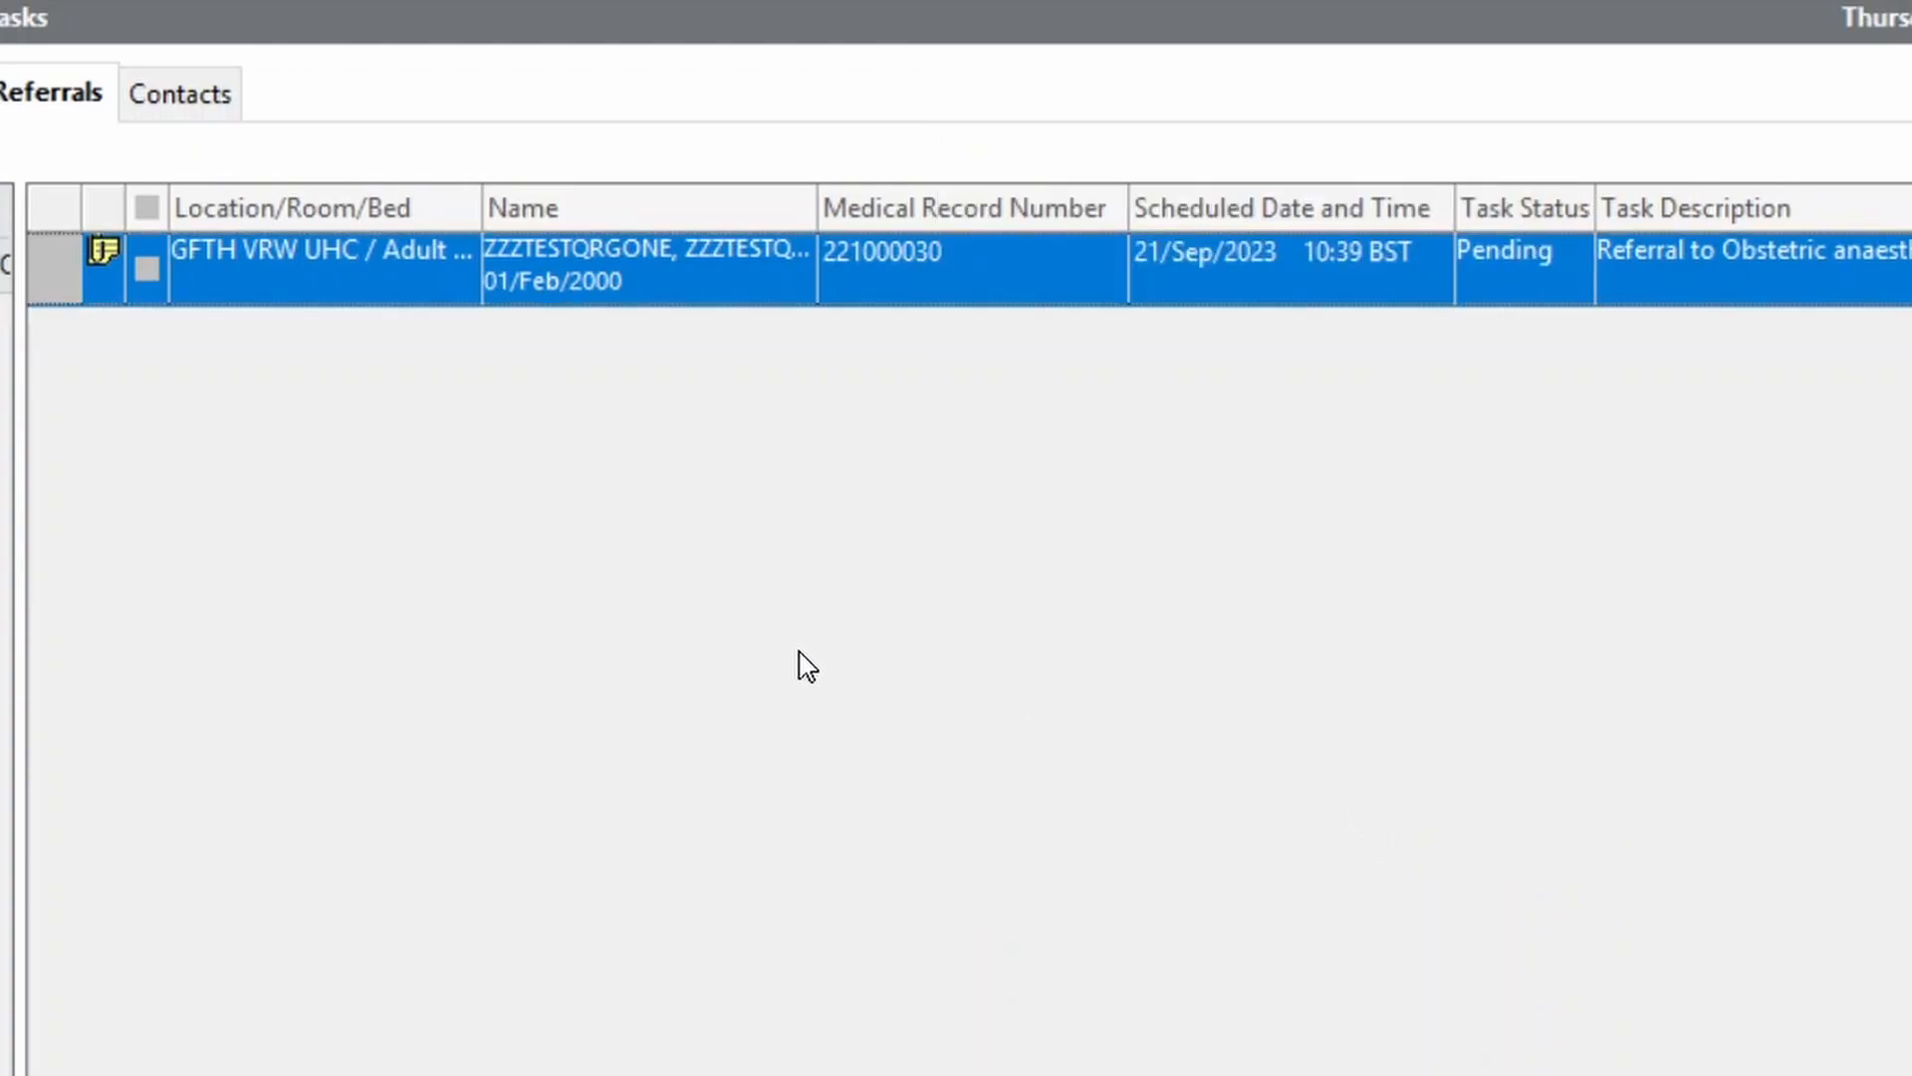
# Record the referral's details as Actioned, sign the form, and refresh the list
pyautogui.rightClick(560, 280)
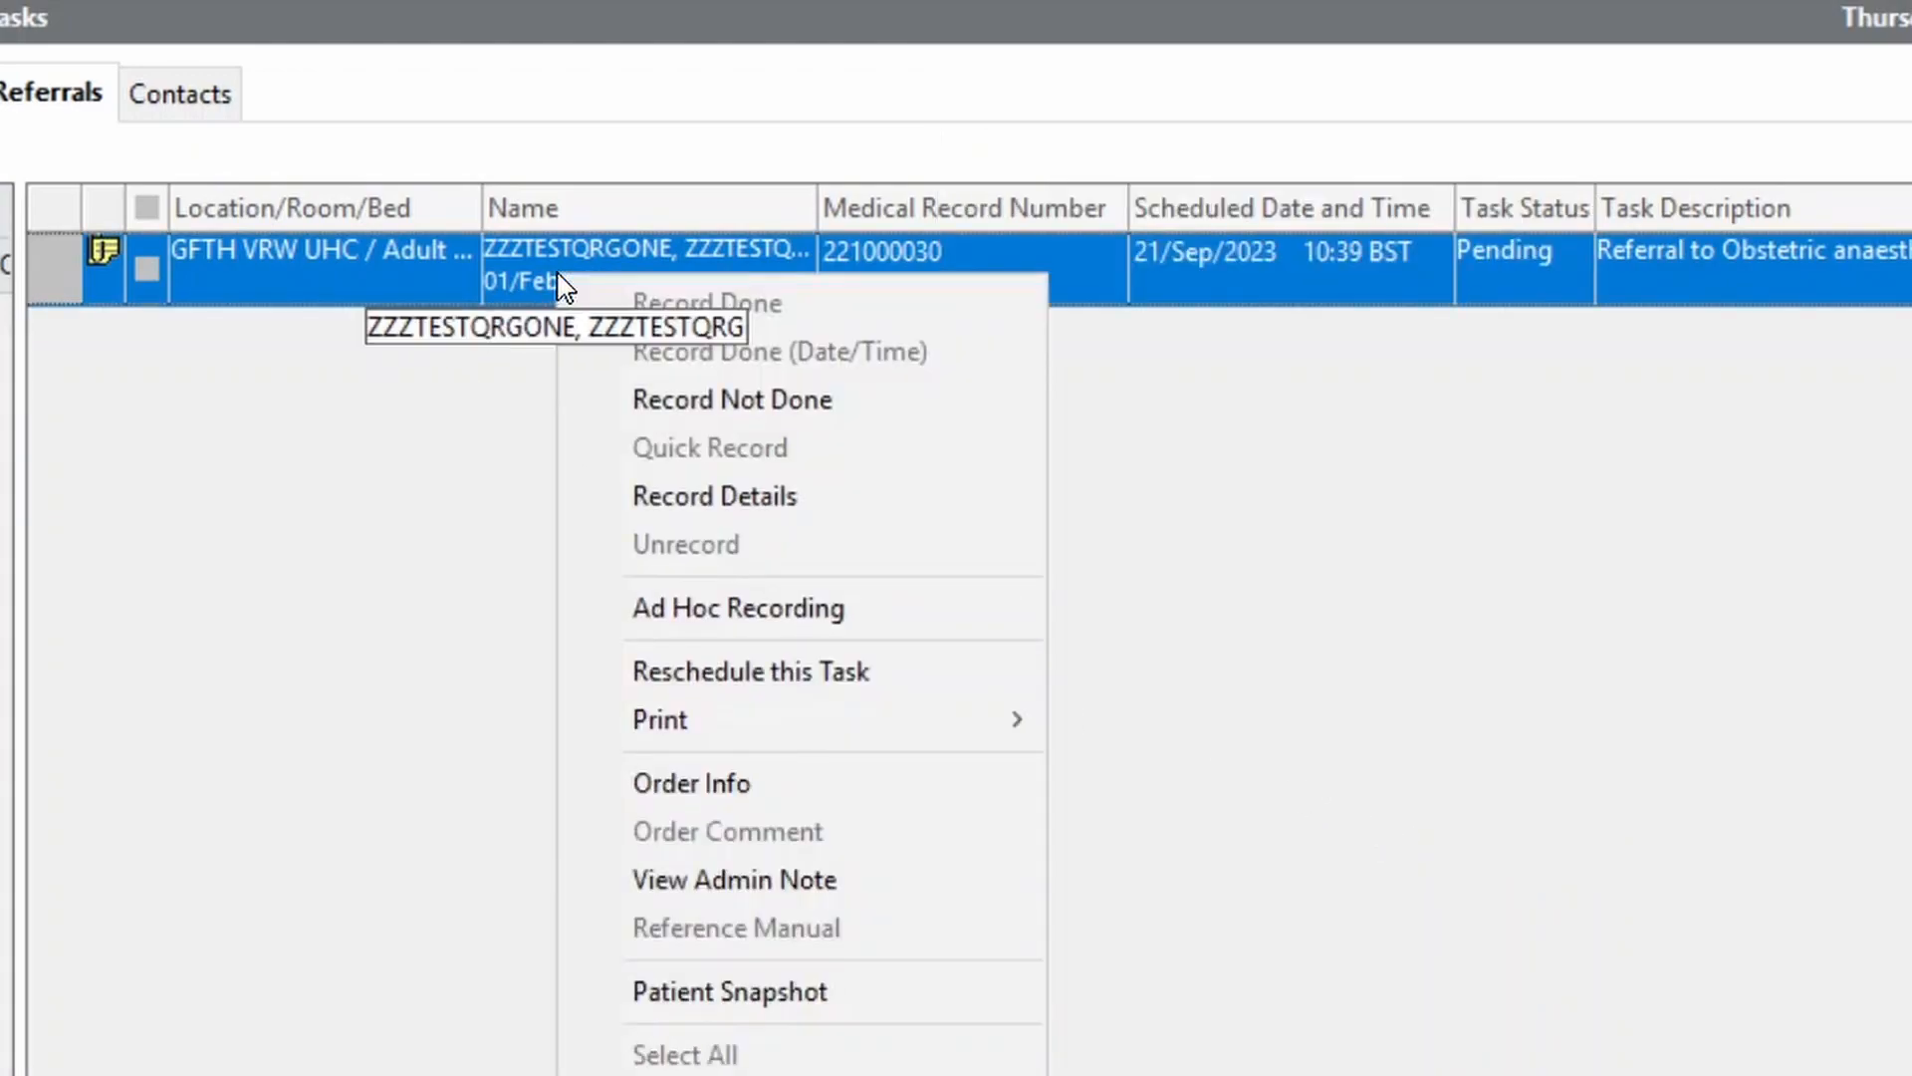
pyautogui.click(796, 497)
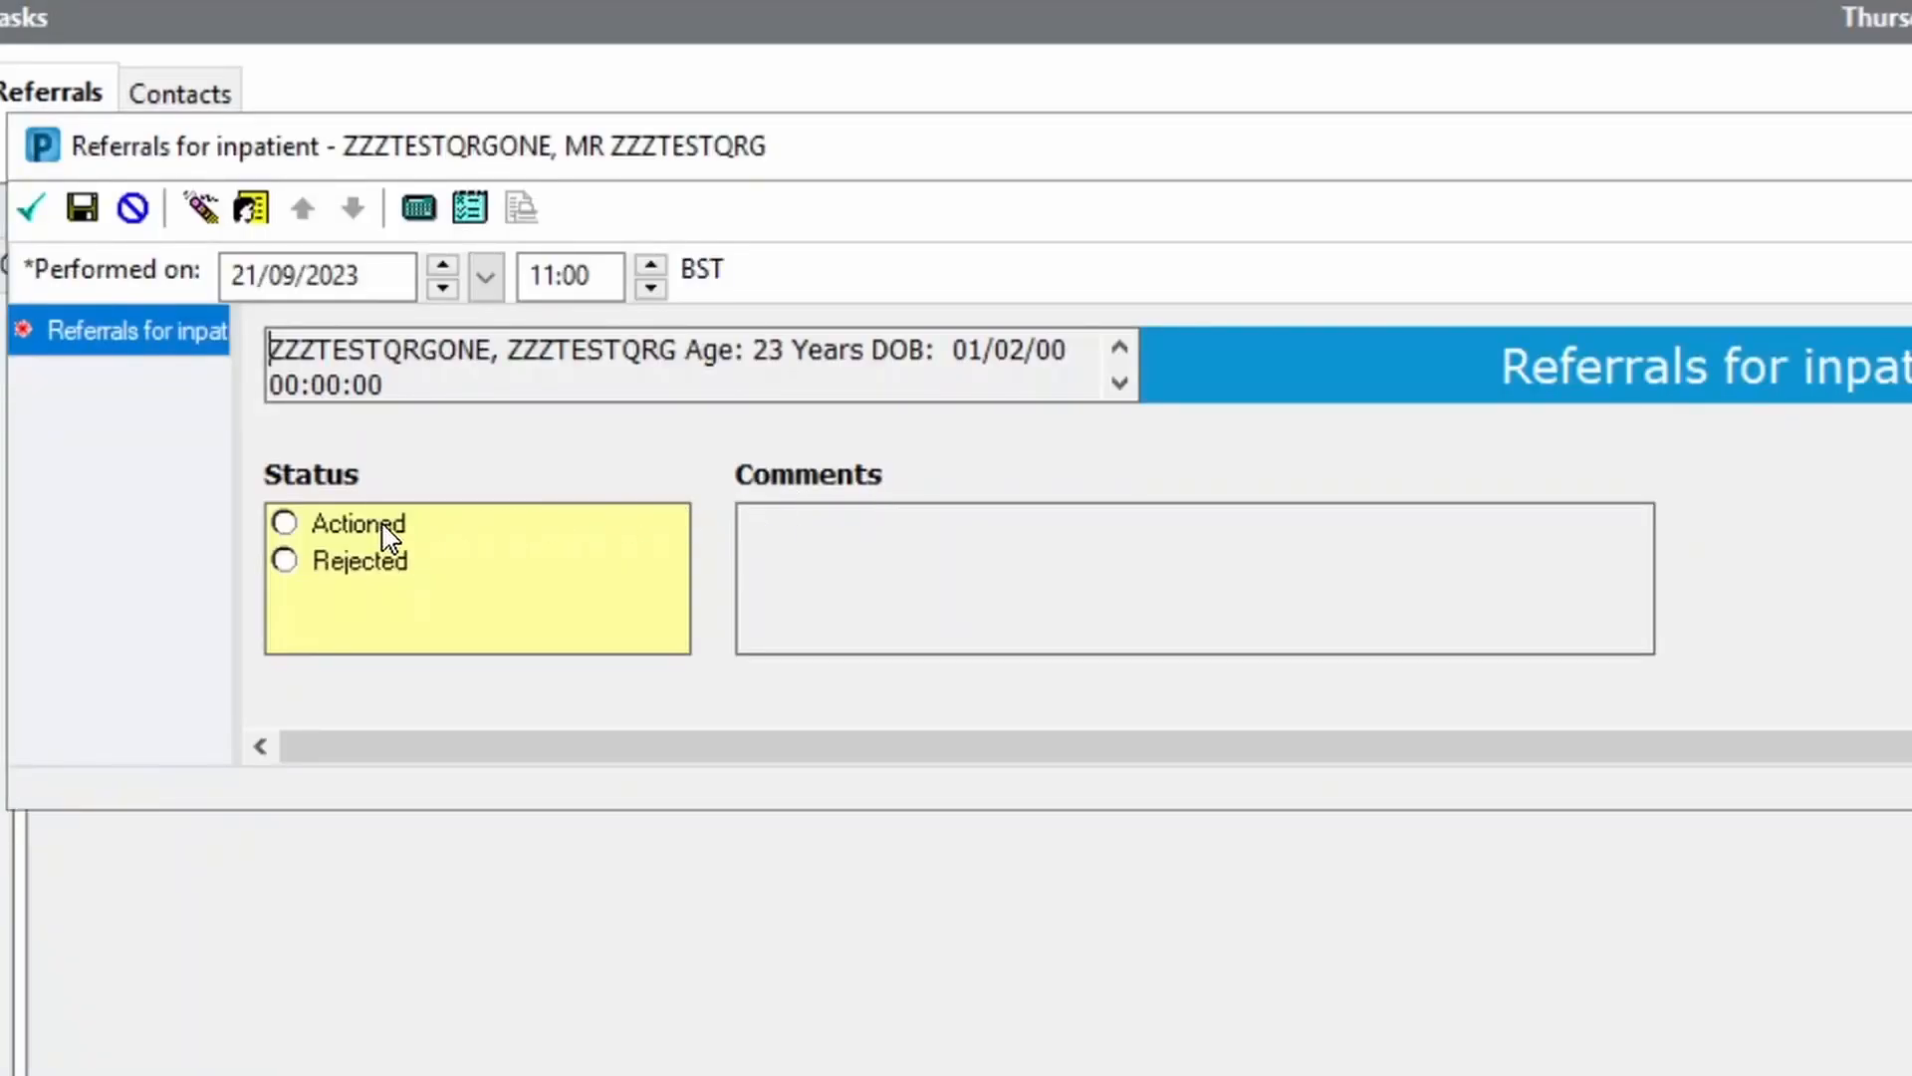
pyautogui.click(383, 528)
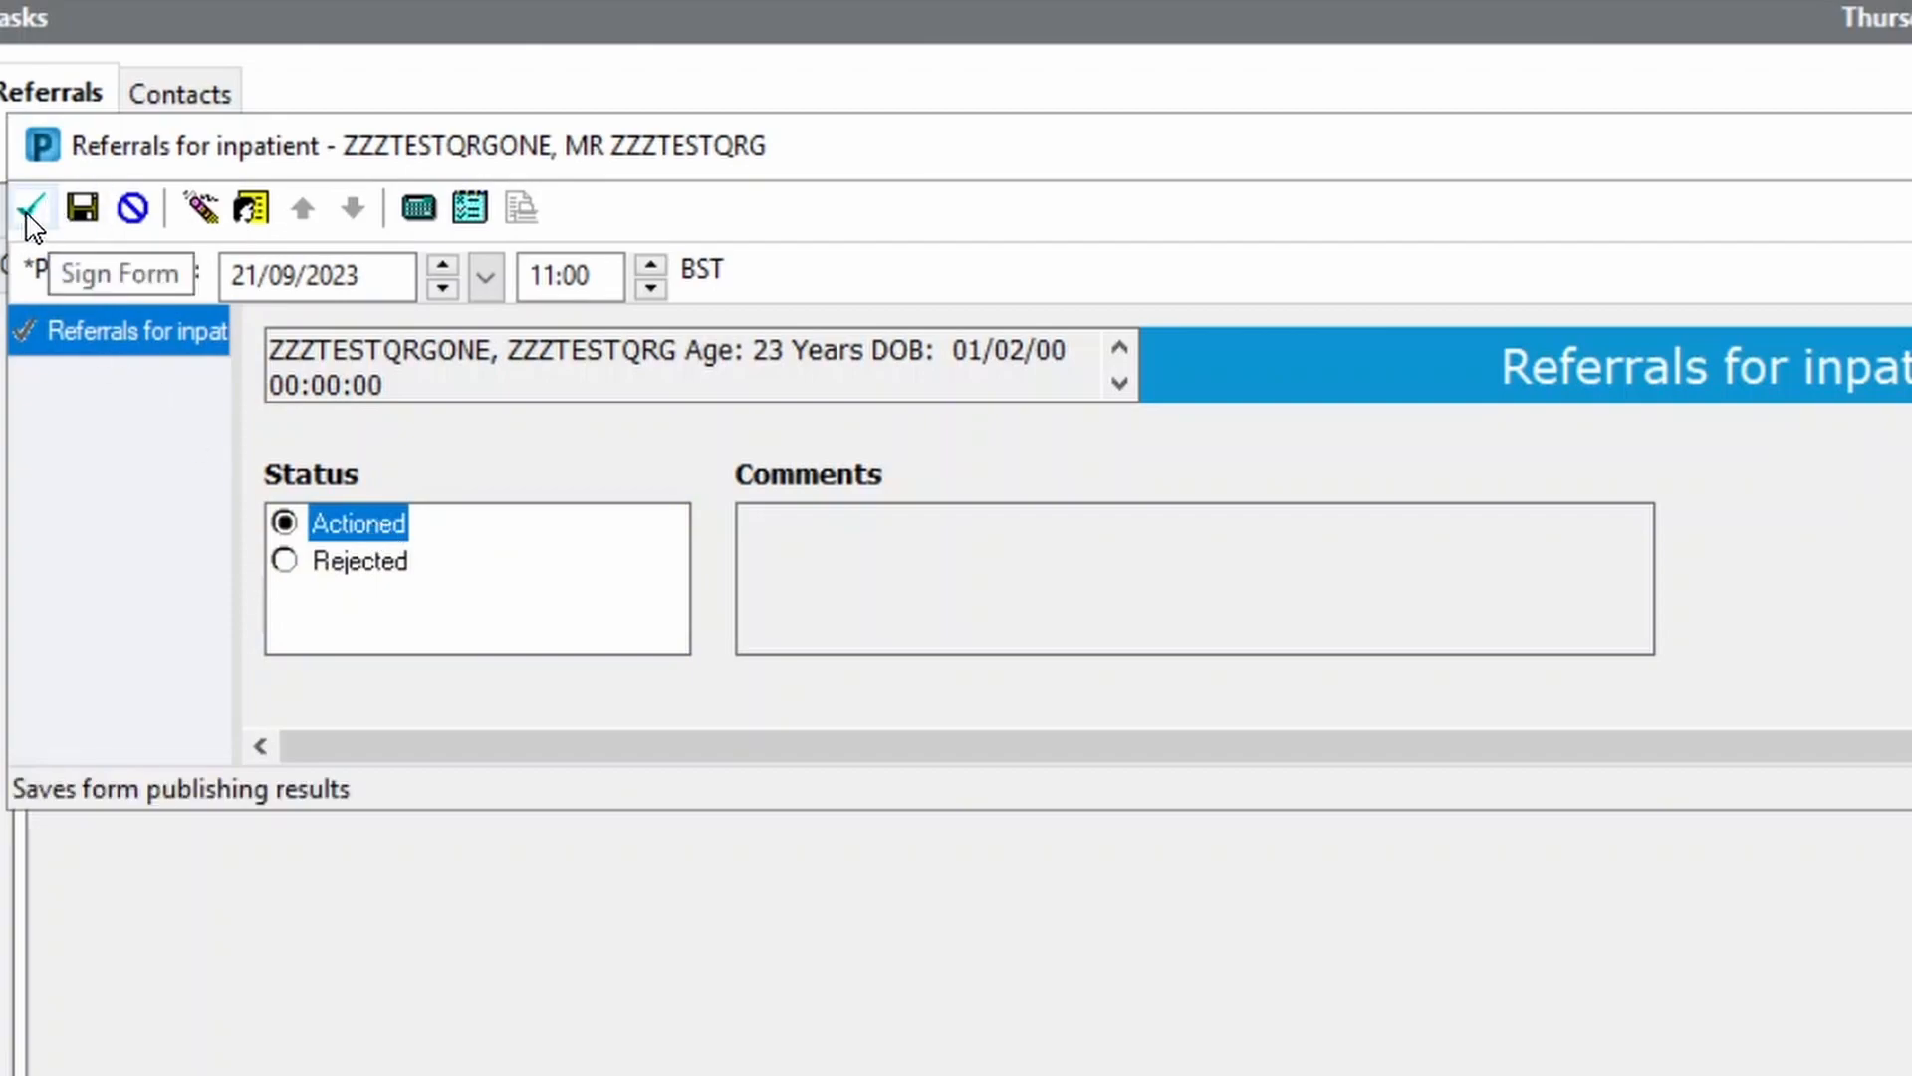
pyautogui.click(29, 211)
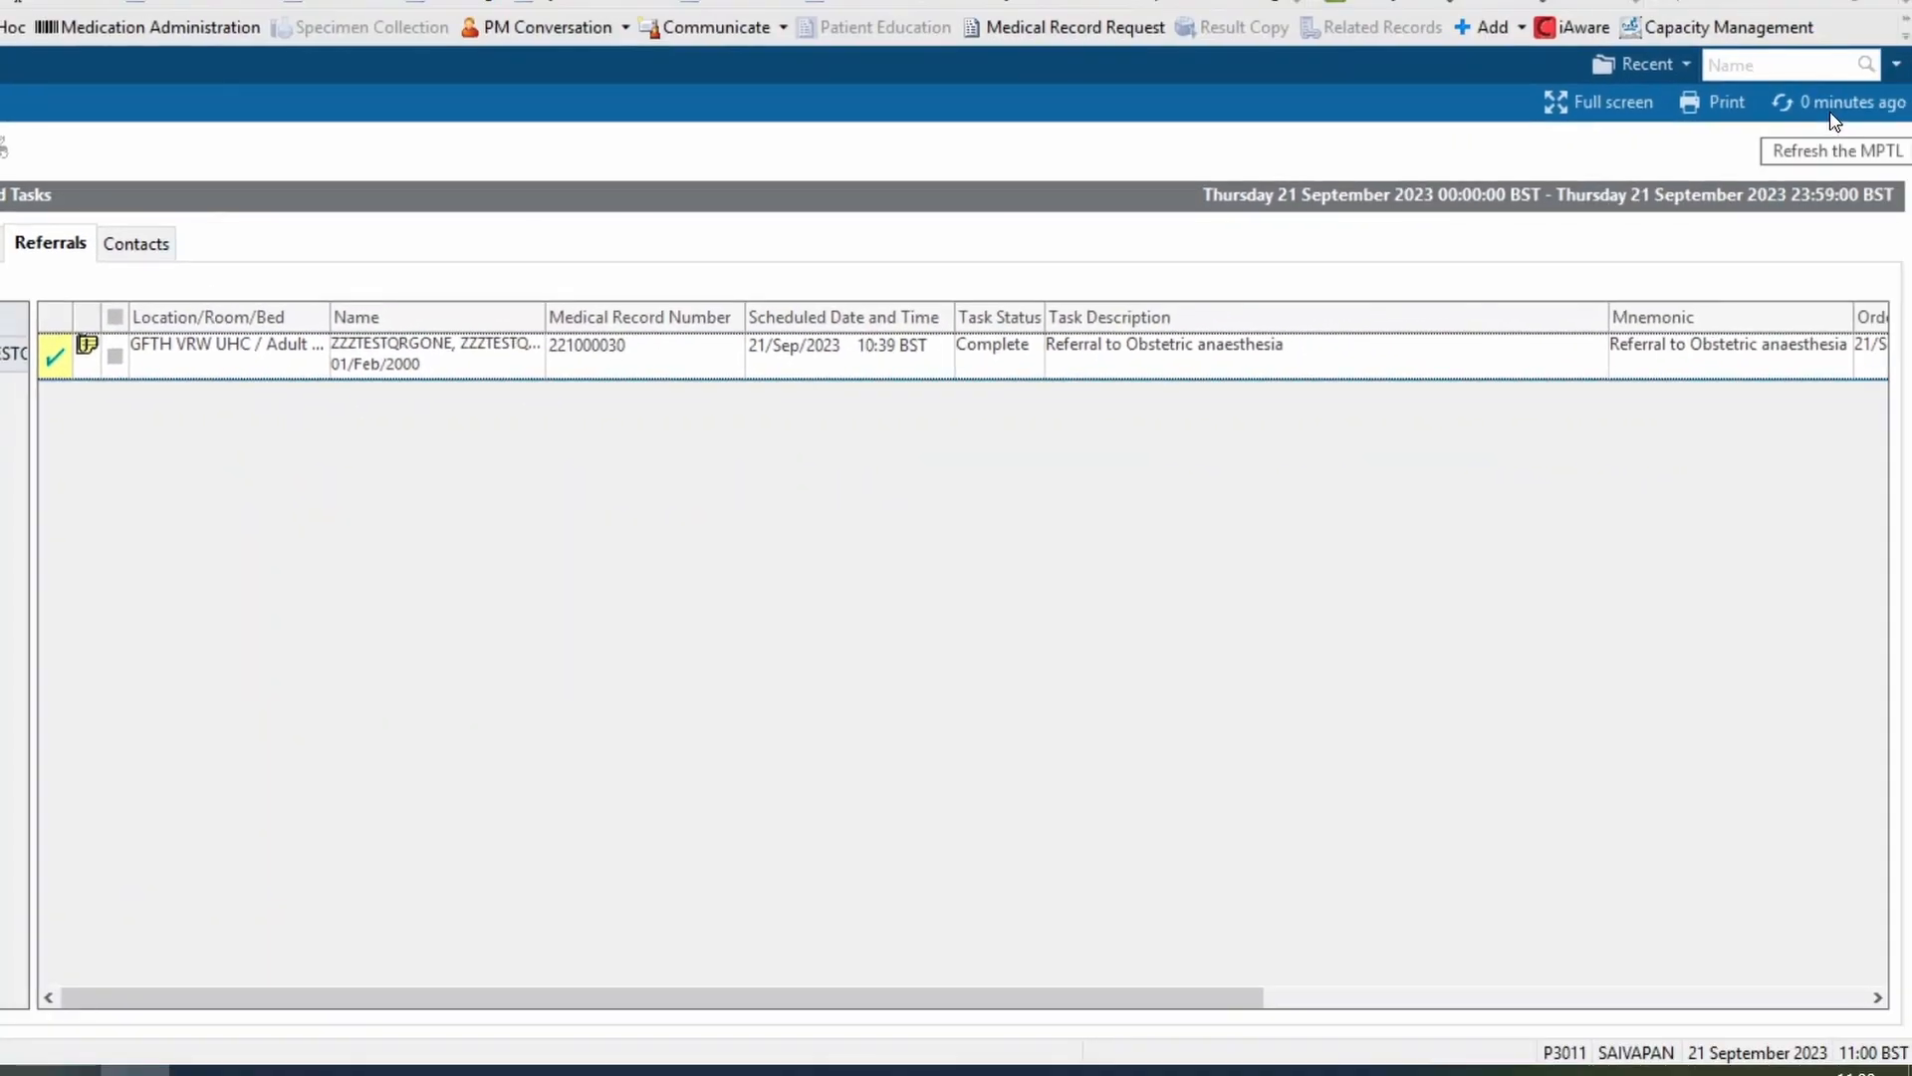
pyautogui.click(1834, 118)
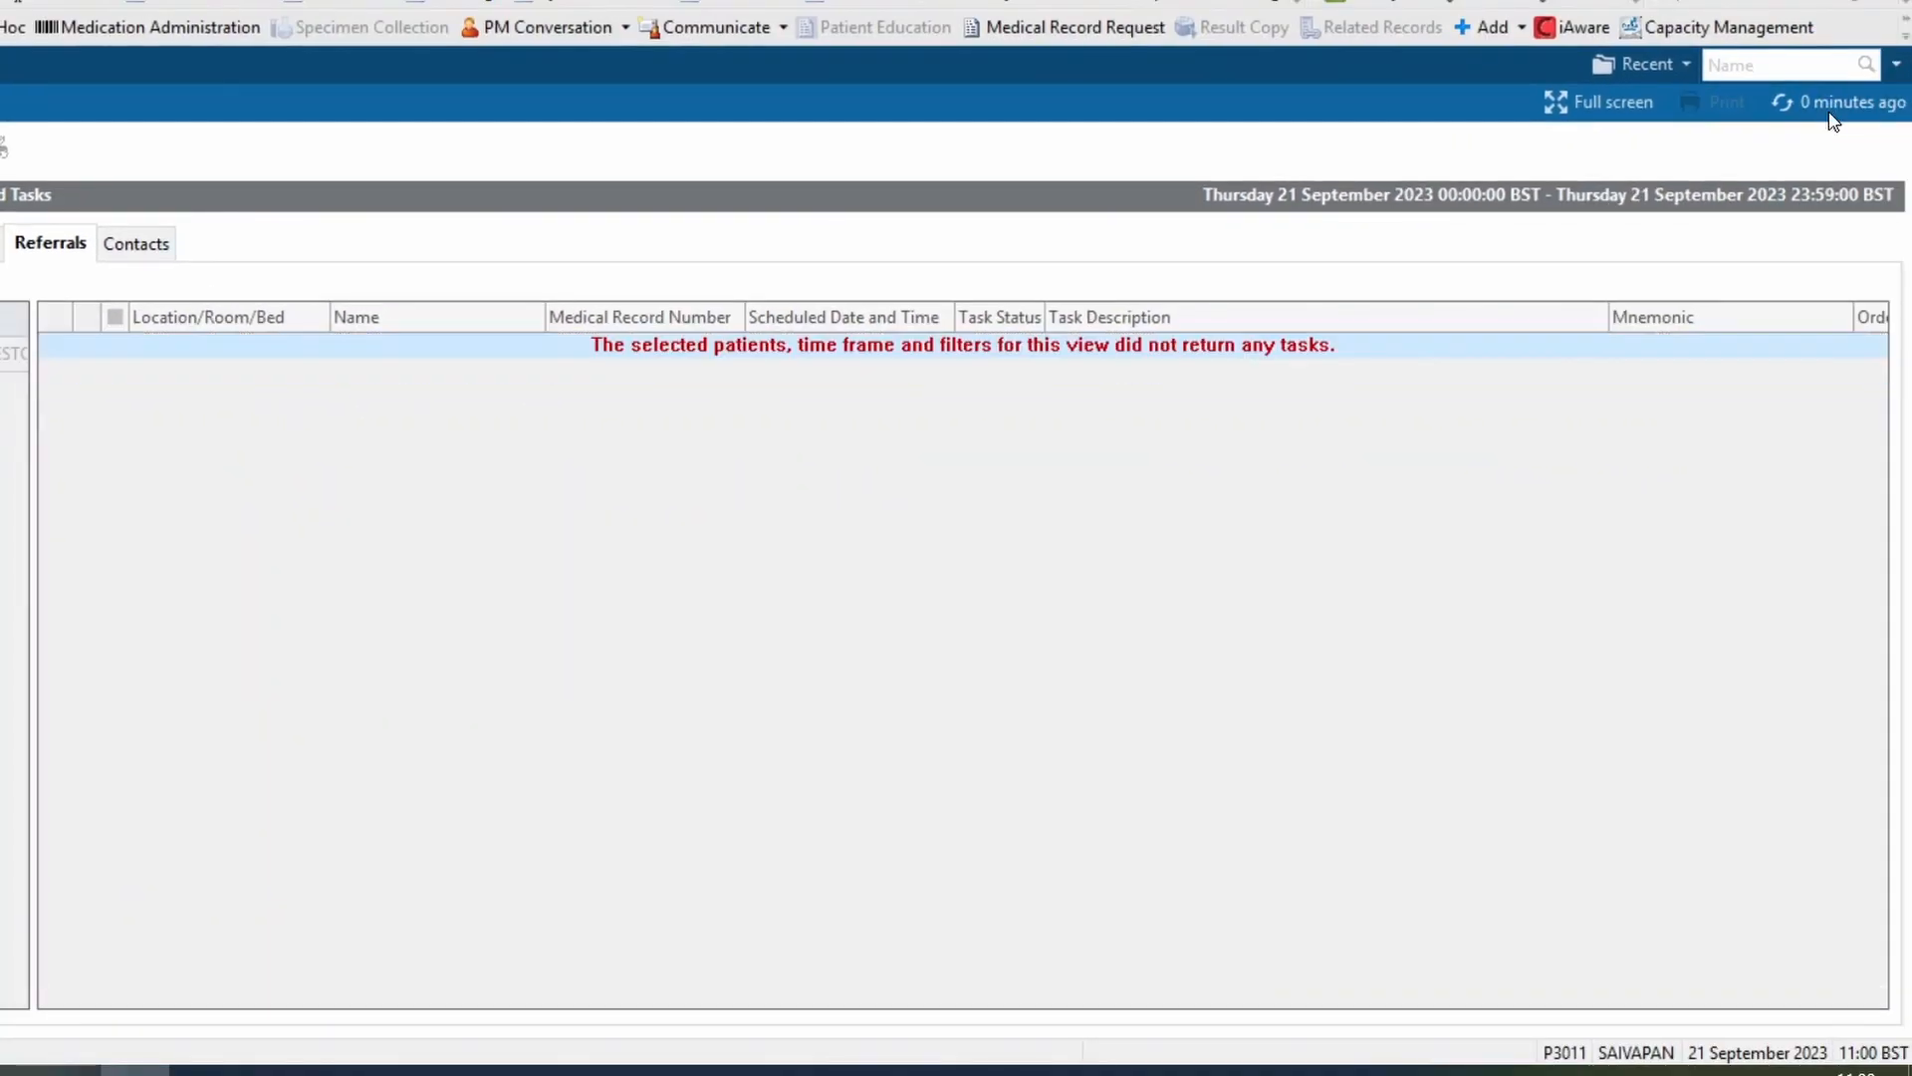